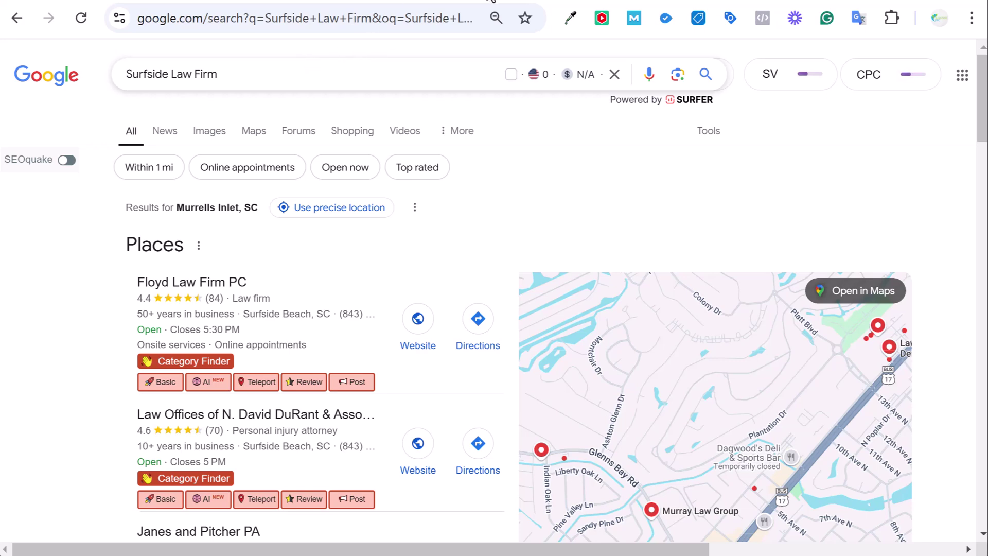
Open Hostinger's VPS hosting page and scroll to its four plans, US$4.99 to US$19.99 per month
left_click(490, 1)
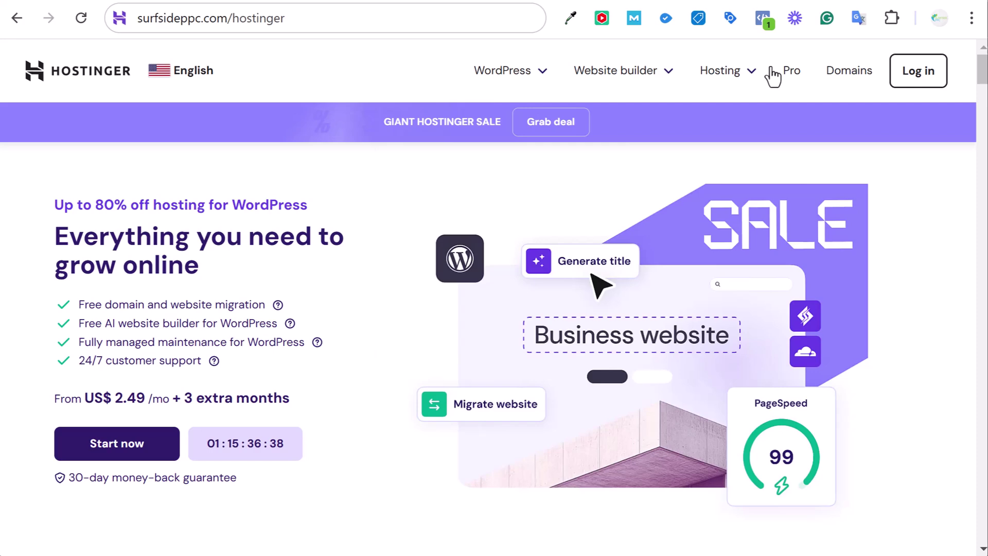
left_click(515, 75)
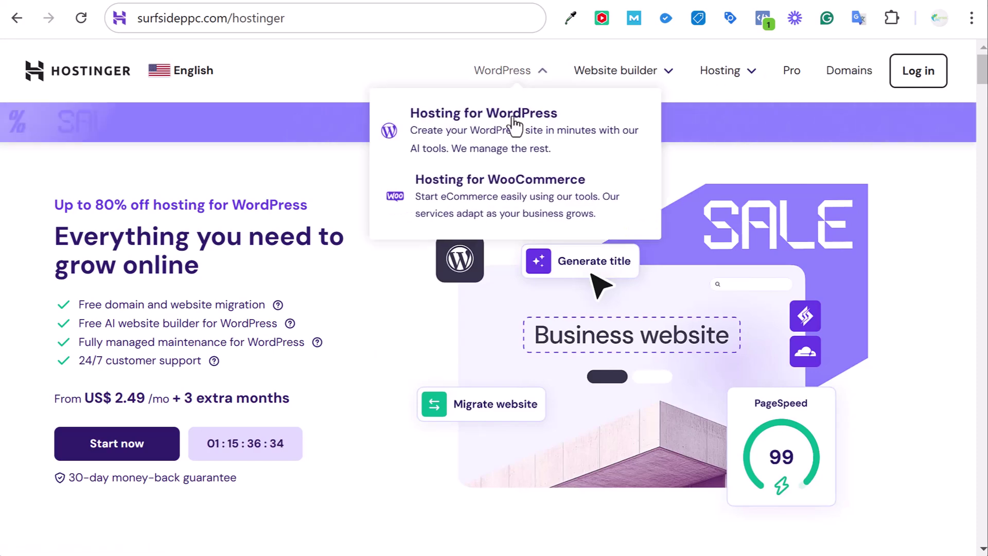
left_click(739, 77)
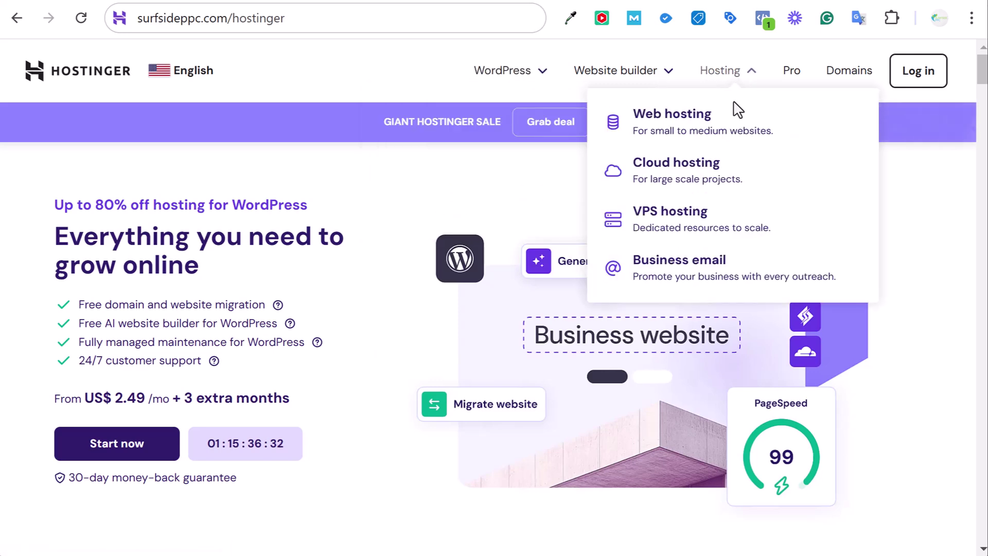
left_click(742, 225)
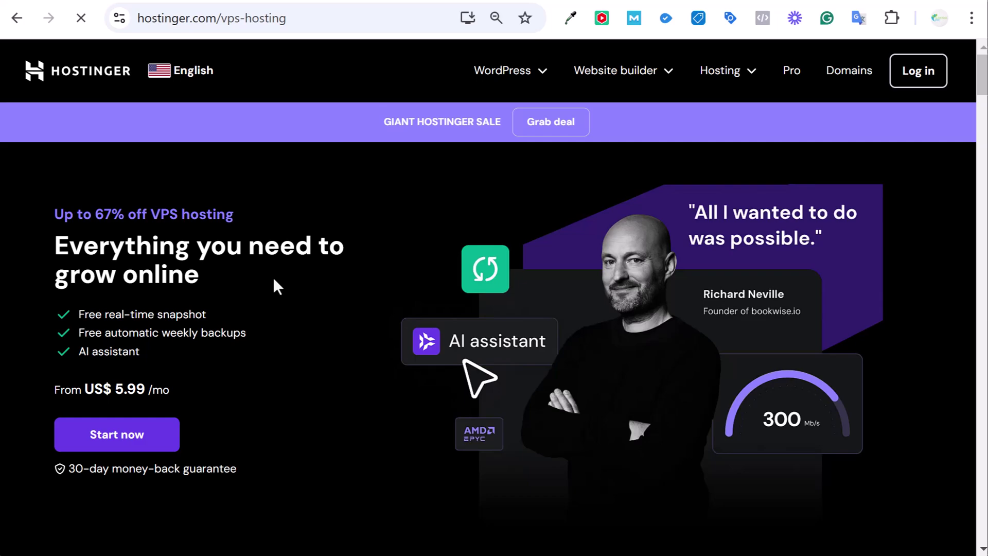
scroll(360, 273, "down", 8)
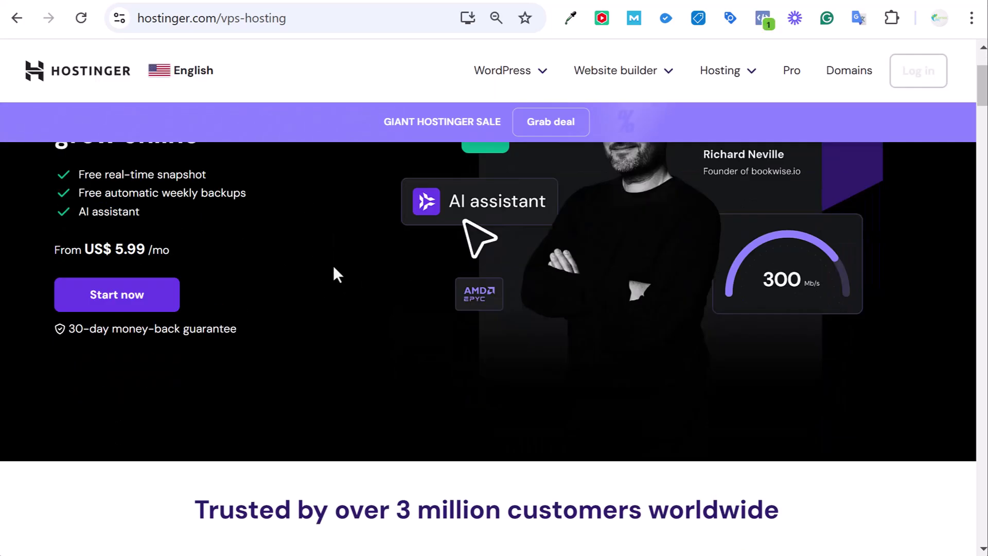
scroll(309, 278, "down", 5)
scroll(596, 339, "down", 3)
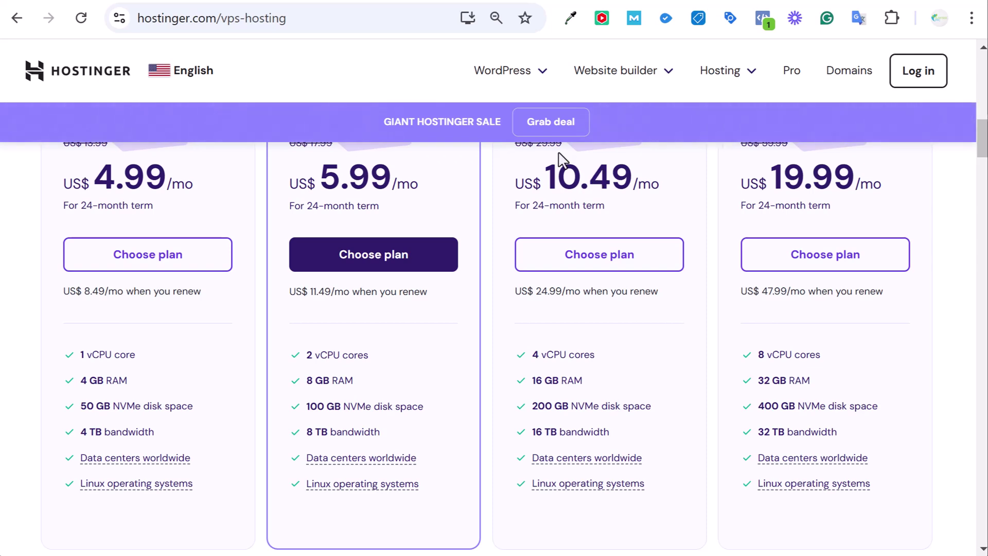
Open the Hosting for WordPress page and scroll through its plan cards
mouse_move(535, 82)
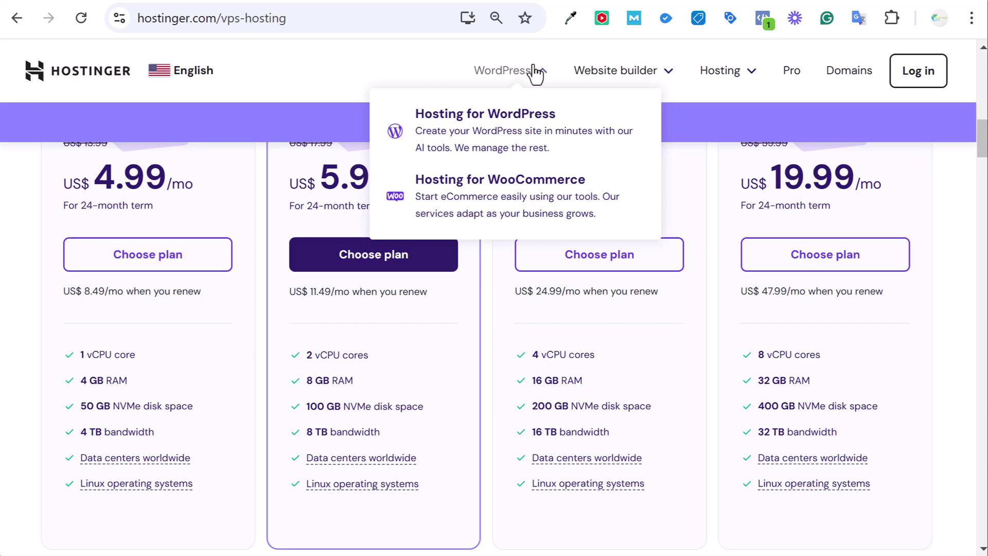
left_click(521, 132)
scroll(309, 219, "down", 15)
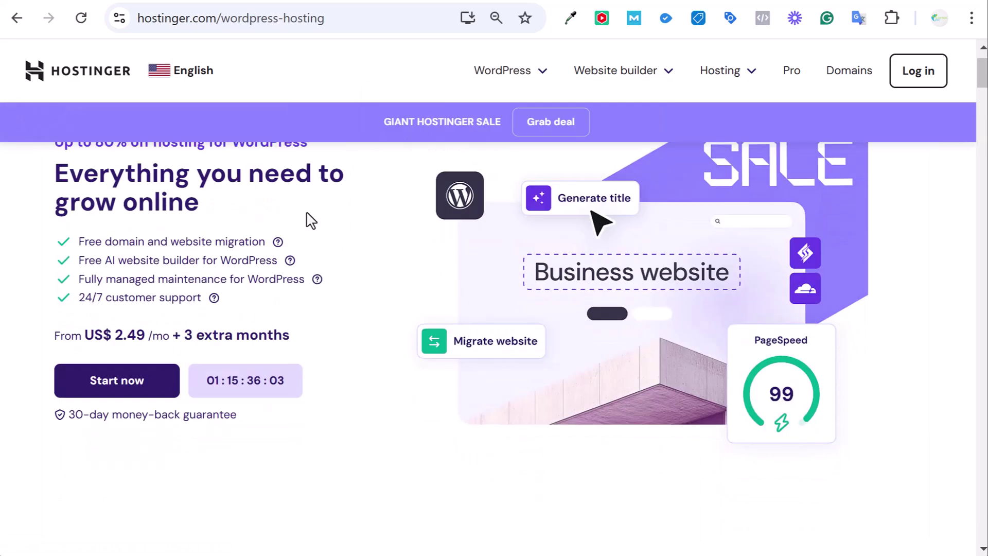
scroll(585, 230, "down", 5)
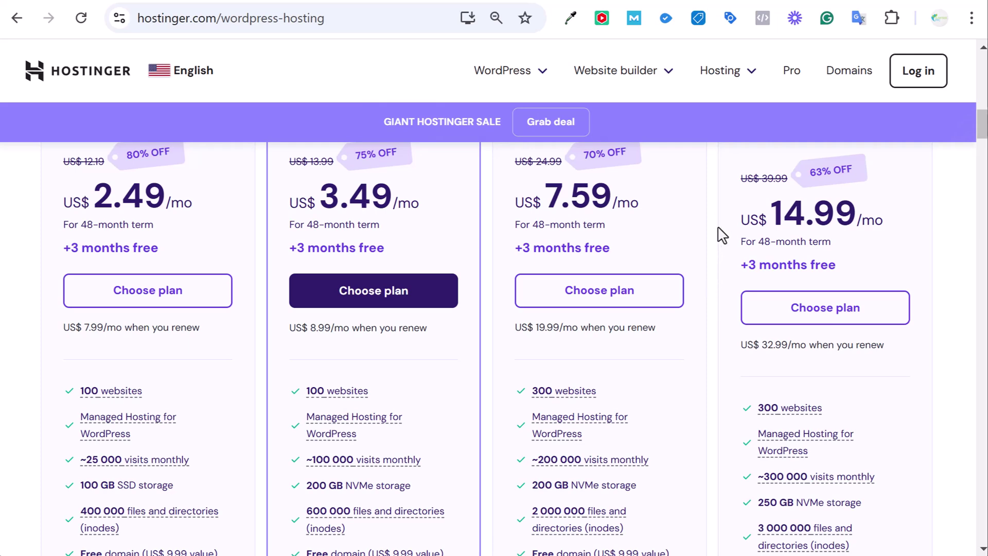
scroll(722, 236, "up", 2)
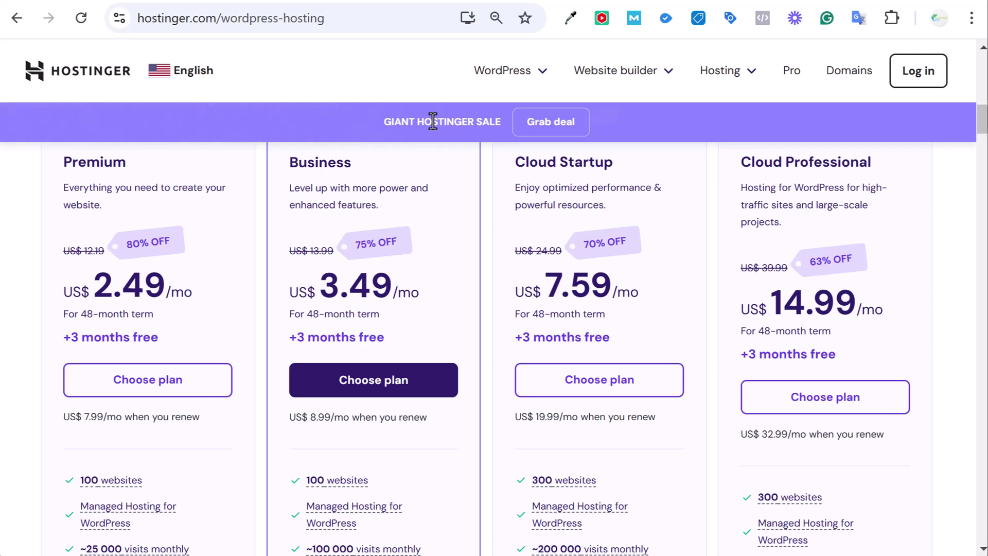
Check the Surfside Law Firm results, then return to compare the Hostinger plan cards
key("ctrl+Tab")
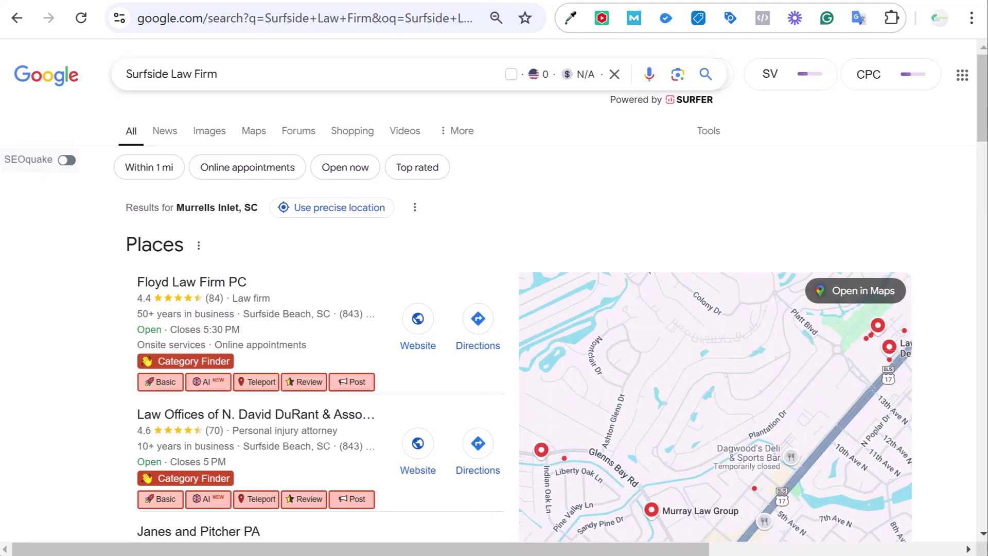
left_click(466, 1)
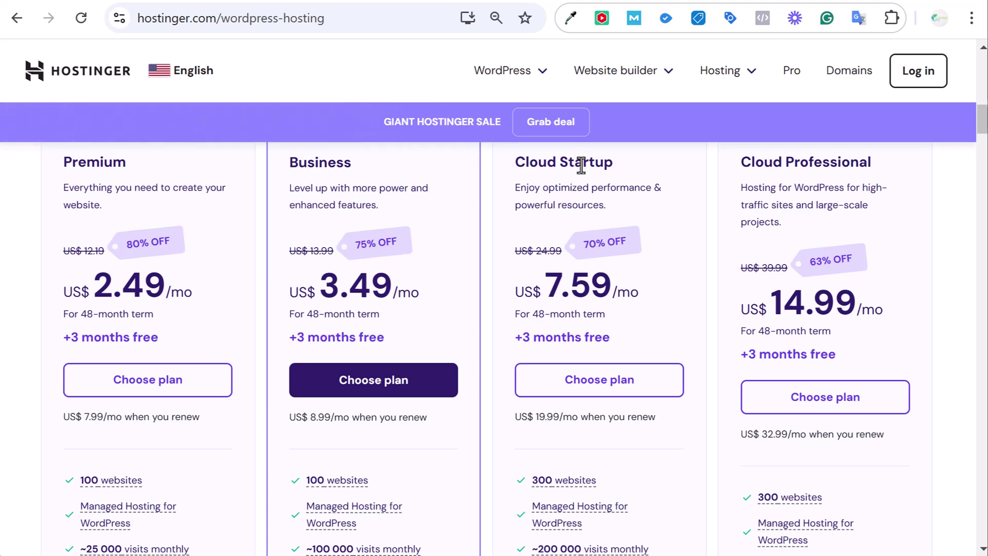
scroll(658, 193, "down", 2)
mouse_move(558, 464)
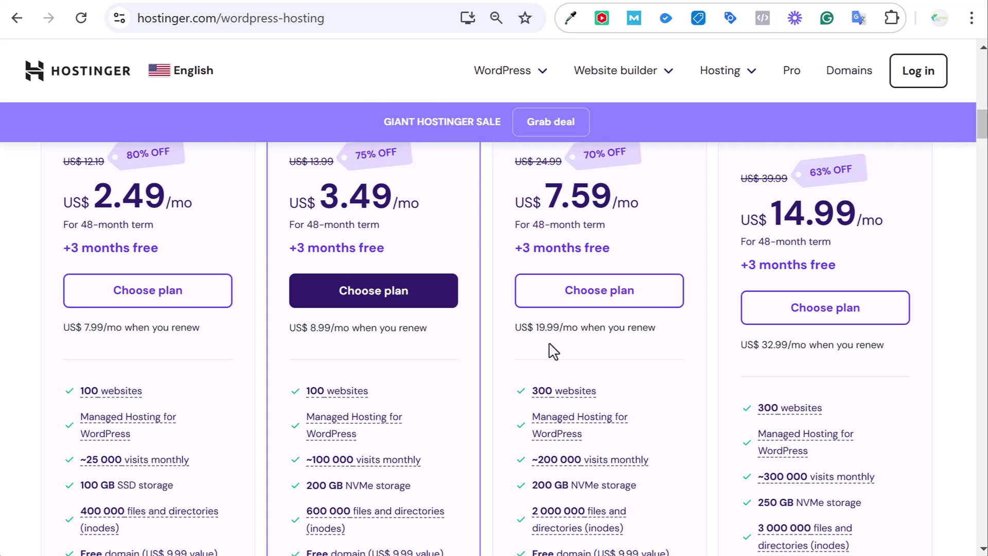
scroll(553, 351, "up", 2)
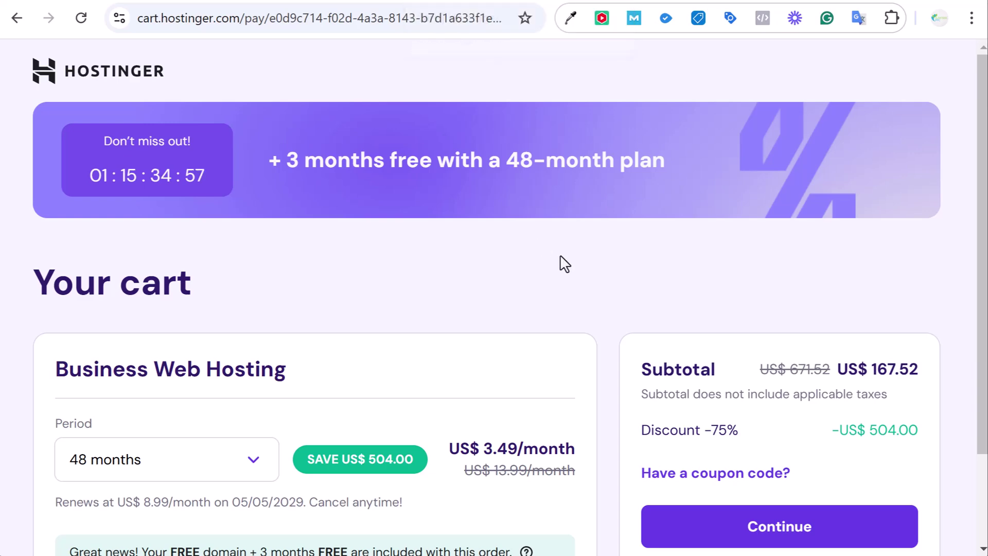
Review the cart's billing periods, keeping 48 months and highlighting the US$3.49 monthly price
scroll(565, 256, "down", 2)
scroll(558, 257, "down", 1)
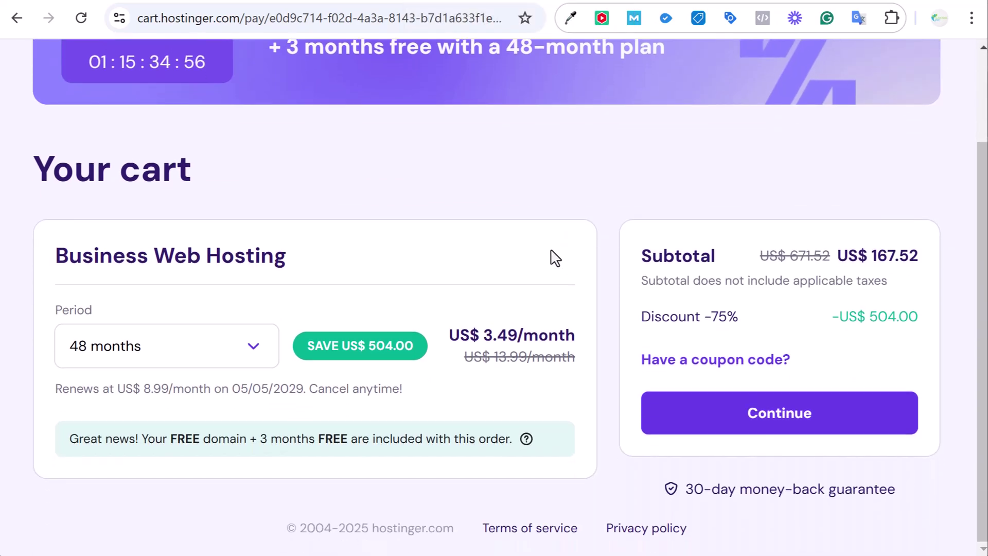
left_click(256, 350)
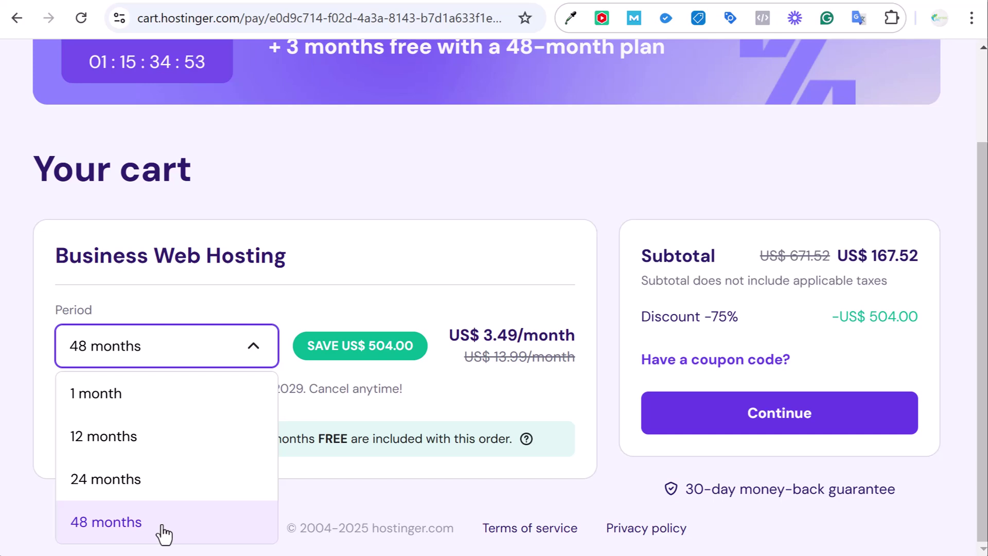
left_click(118, 532)
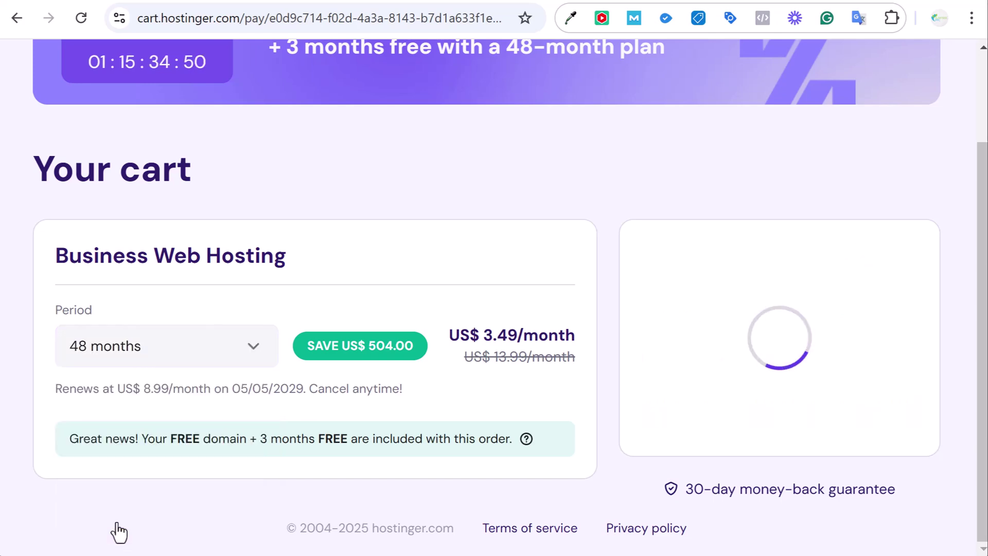
double_click(497, 333)
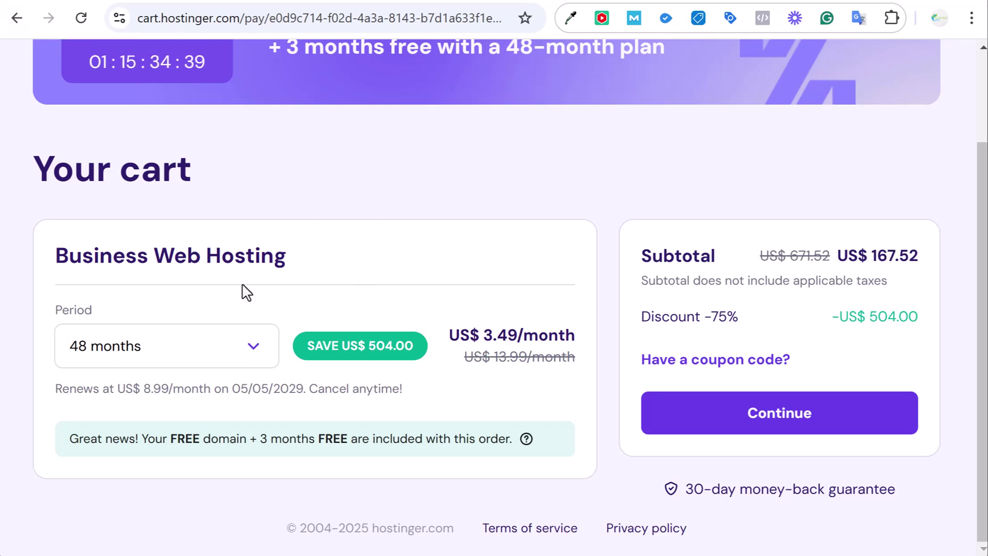
Switch the Business Web Hosting billing period to 1 month and proceed to checkout
left_click(253, 352)
left_click(125, 407)
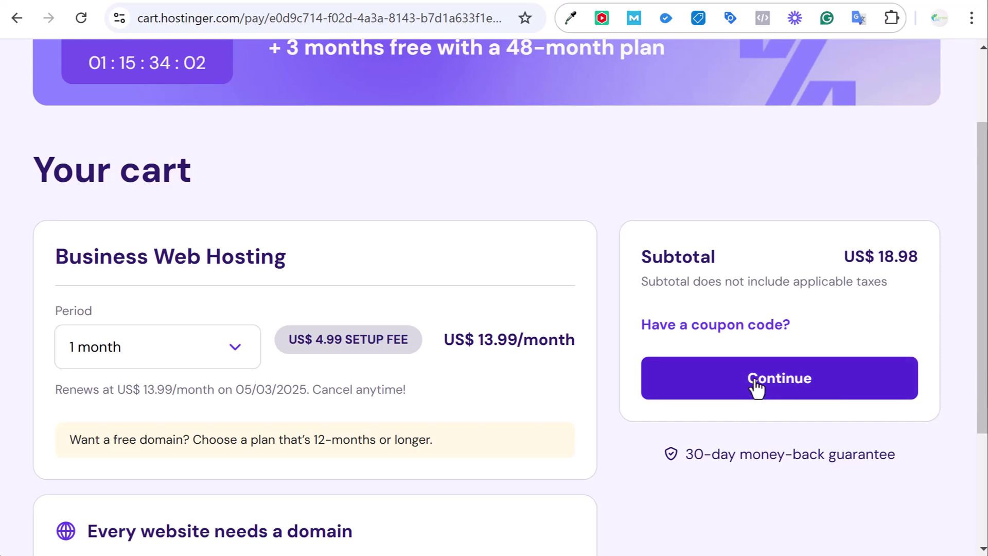
left_click(754, 389)
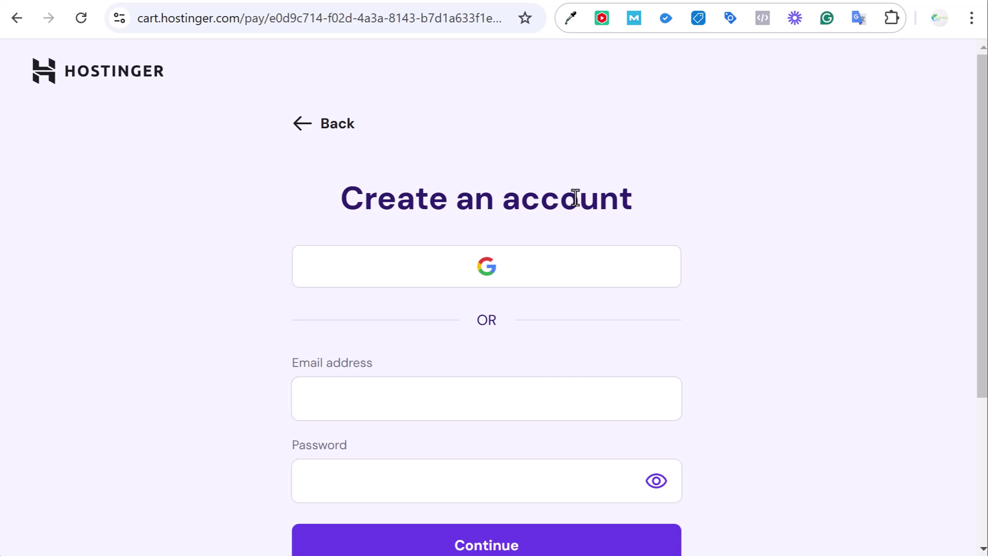
Scroll the checkout and highlight the US$ 18.98 estimated total
scroll(708, 245, "down", 3)
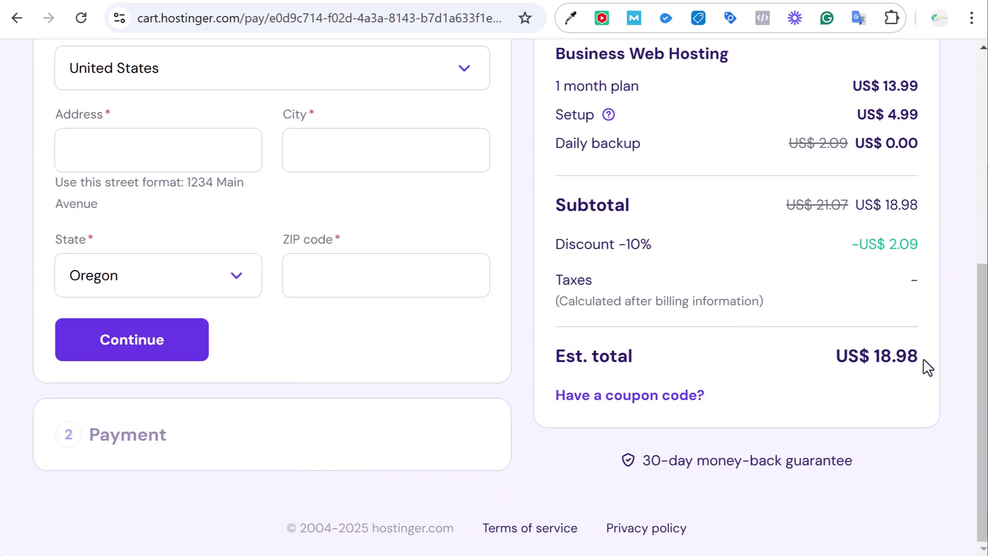
left_click_drag(927, 367, 869, 357)
left_click(871, 385)
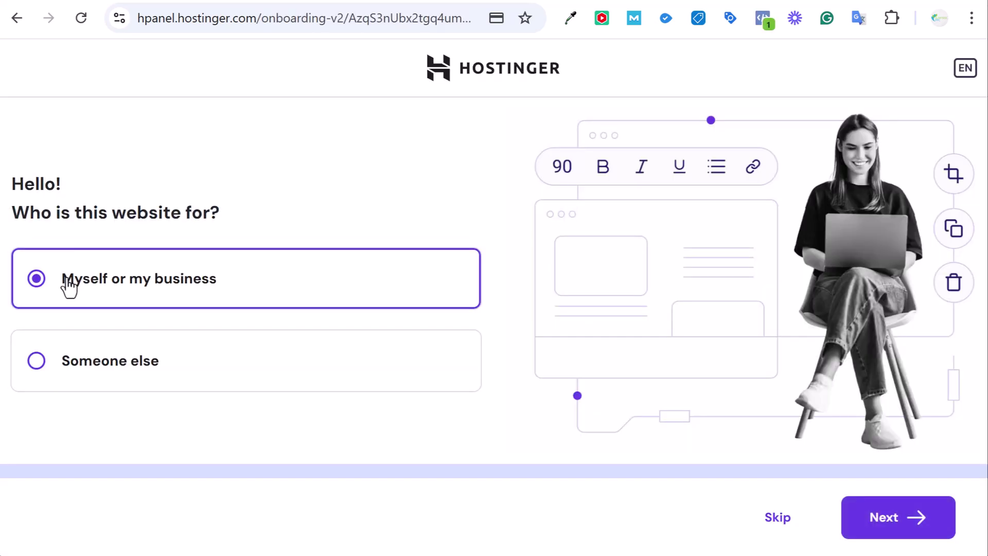
Answer onboarding: the website is for myself or my business, creating a new website
left_click(845, 507)
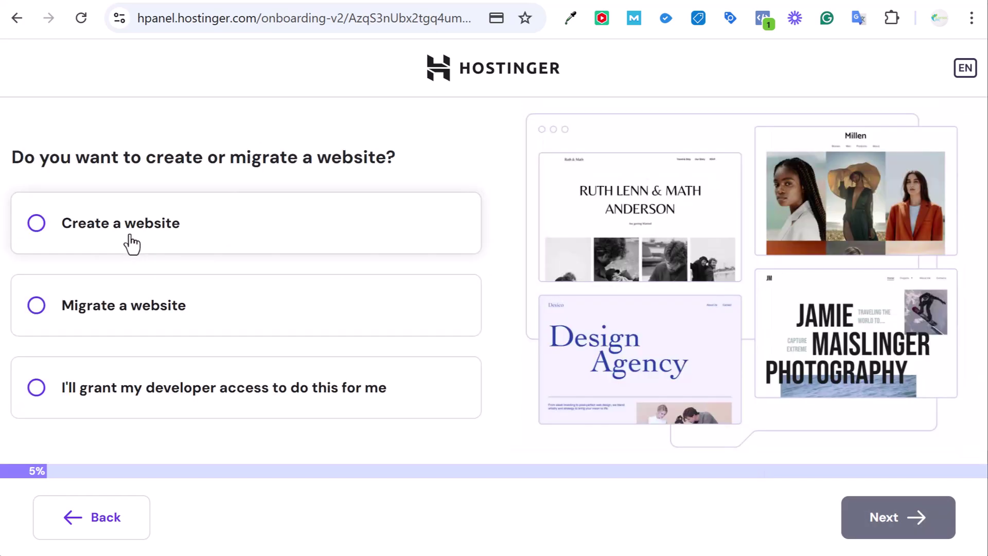
left_click(127, 231)
left_click(921, 518)
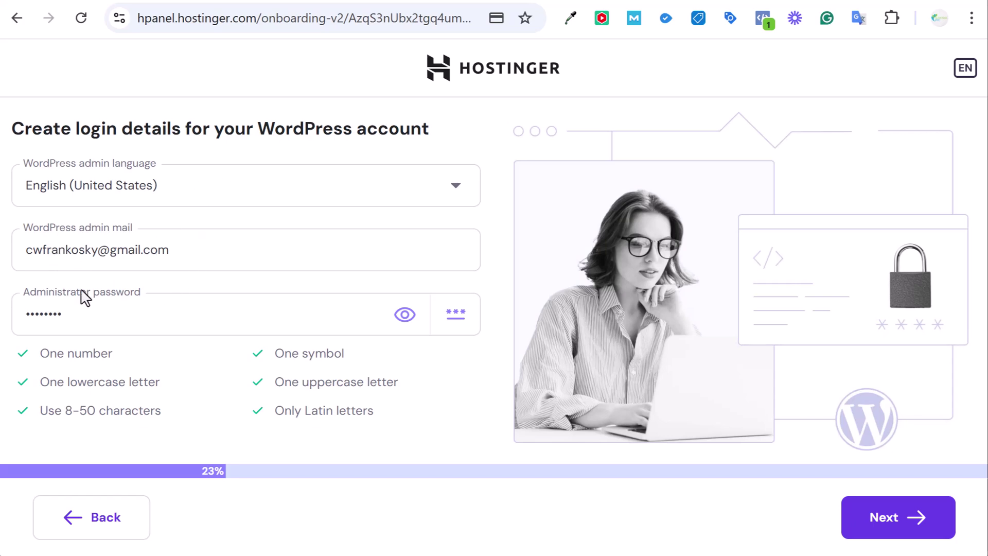
Set a new WordPress administrator password and choose to start from a blank site
left_click(141, 314)
type("123")
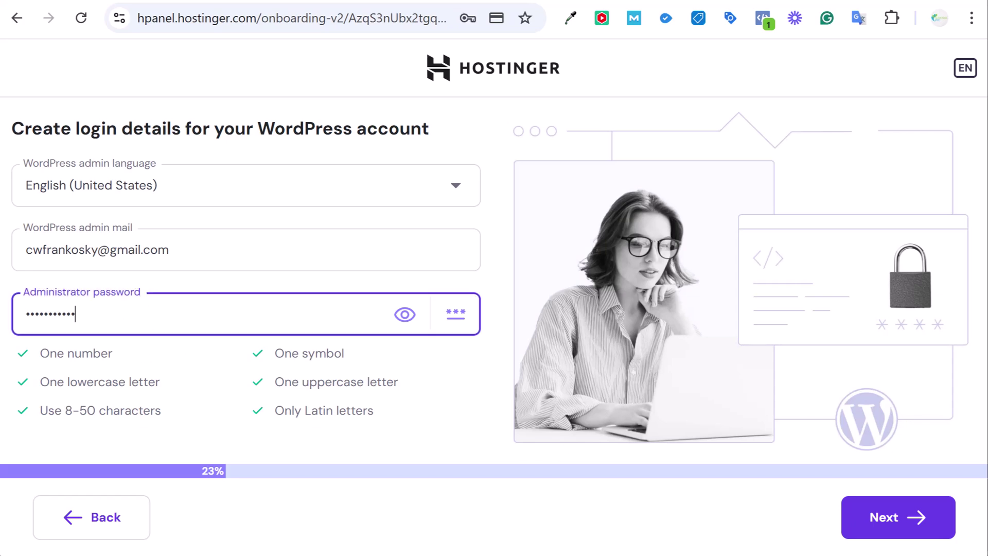
left_click(877, 532)
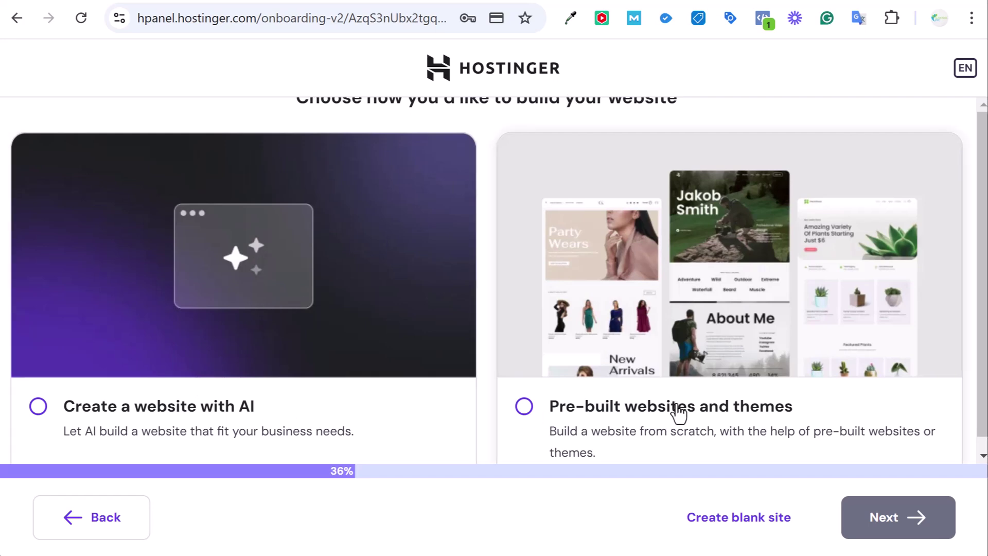
scroll(700, 319, "down", 1)
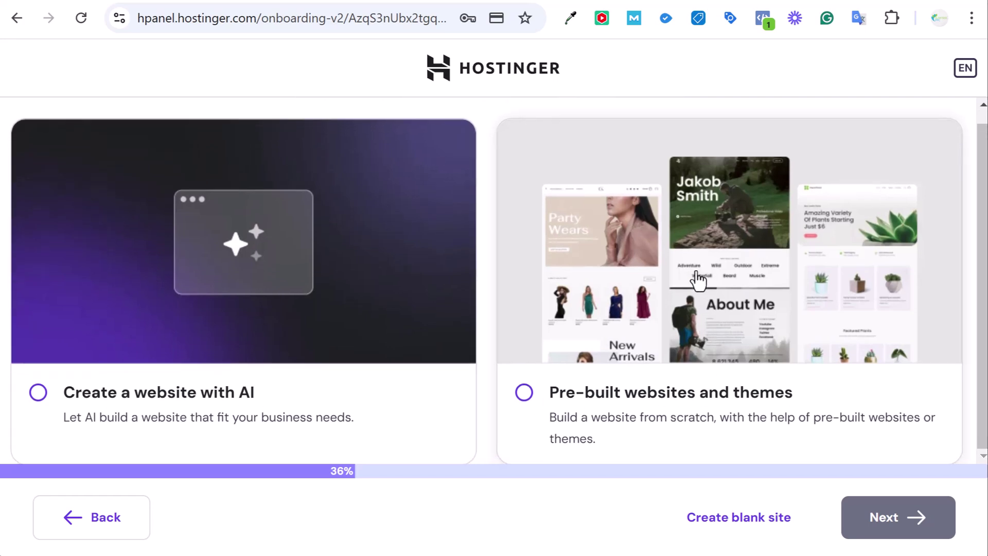
left_click(735, 523)
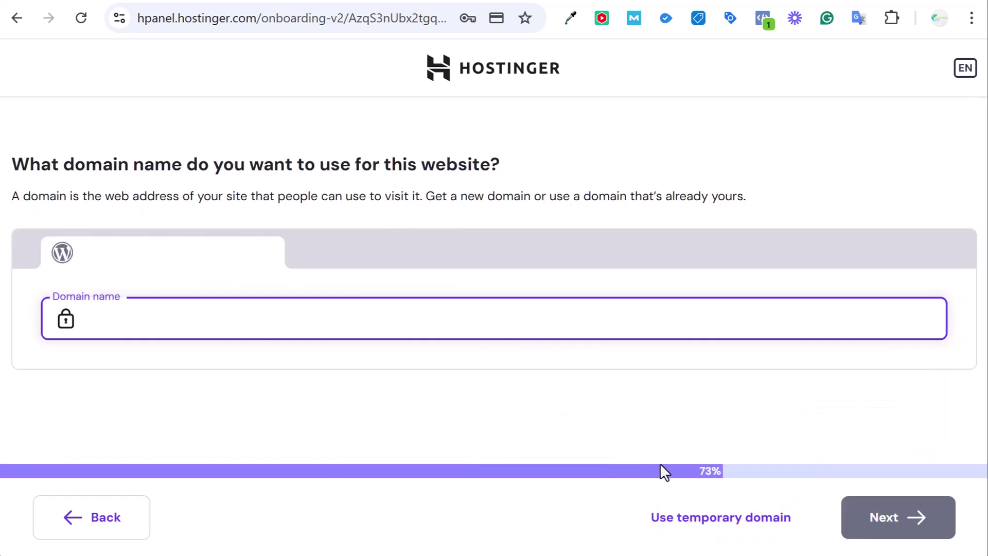
Use a temporary domain with the United States, Massachusetts data center and install WordPress
left_click(724, 527)
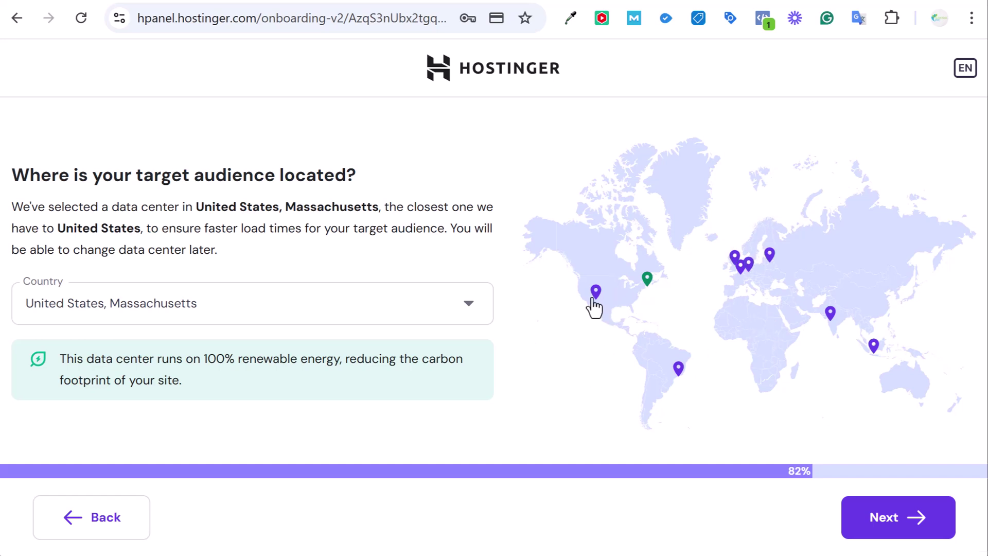
left_click(879, 519)
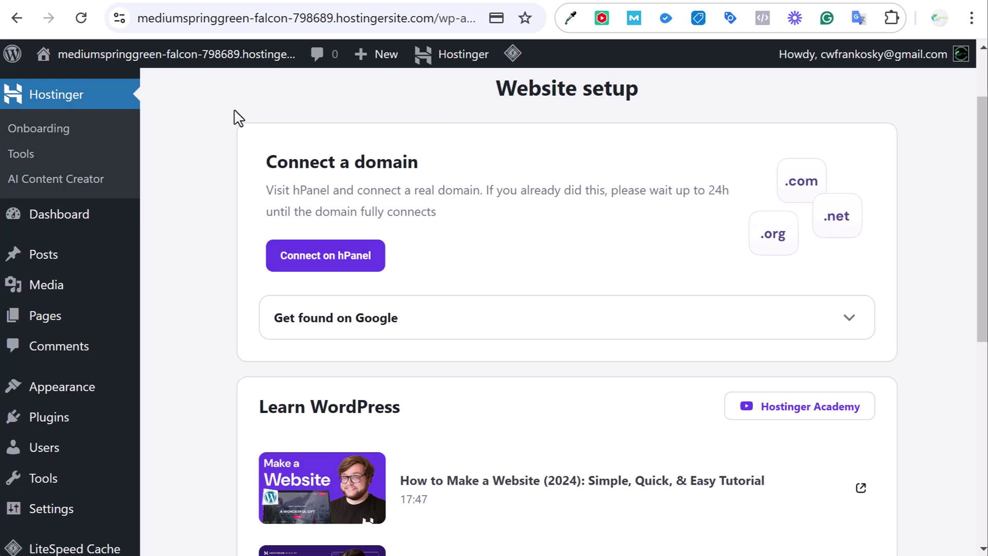
mouse_move(175, 56)
right_click(101, 97)
key("Escape")
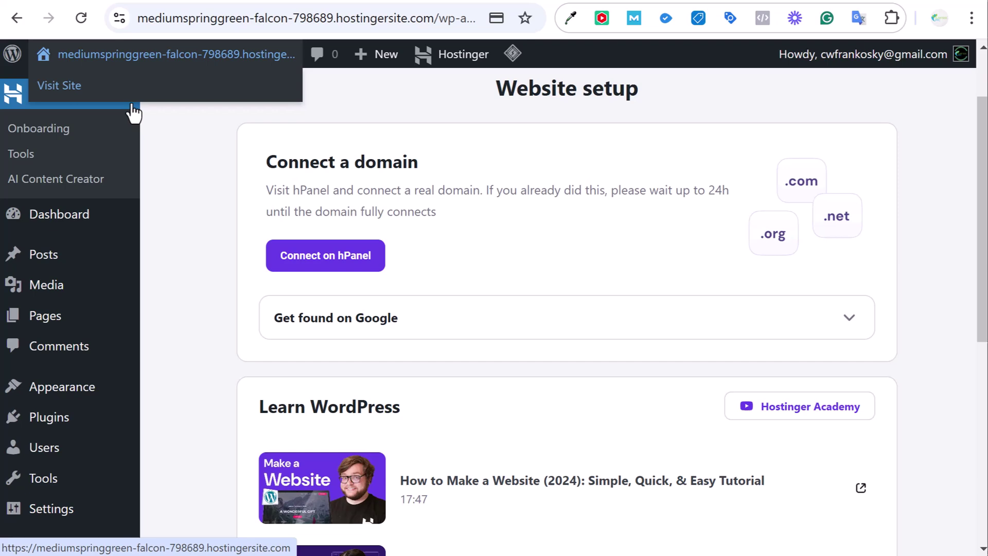
left_click(131, 105)
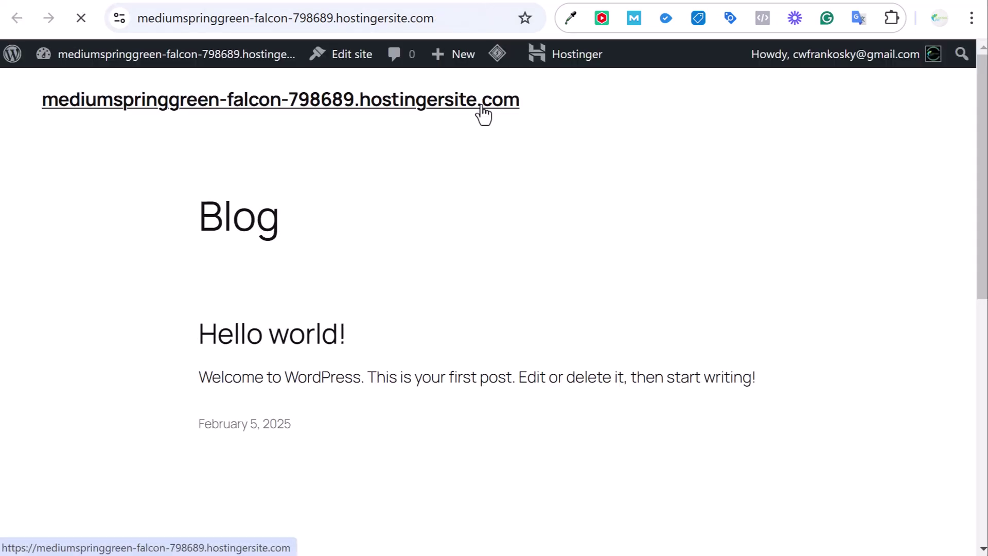
scroll(777, 215, "down", 8)
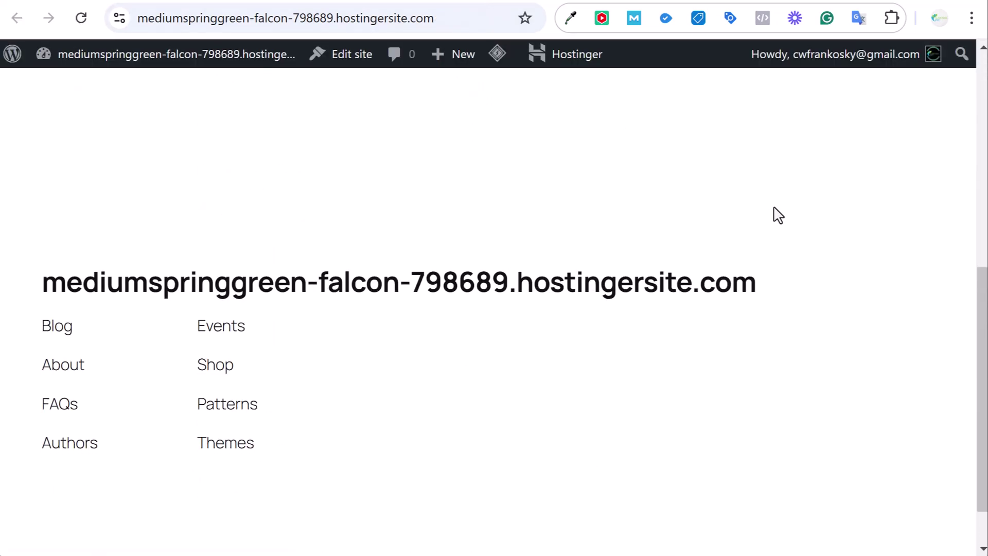
scroll(778, 215, "up", 8)
Go back to the WordPress admin and scroll through Appearance > Themes
left_click(298, 4)
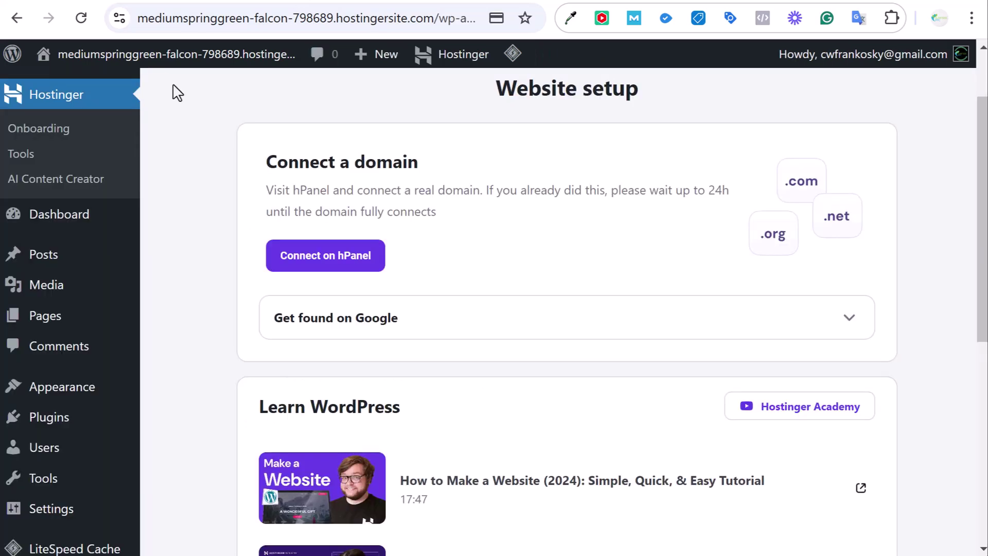
mouse_move(94, 395)
left_click(155, 389)
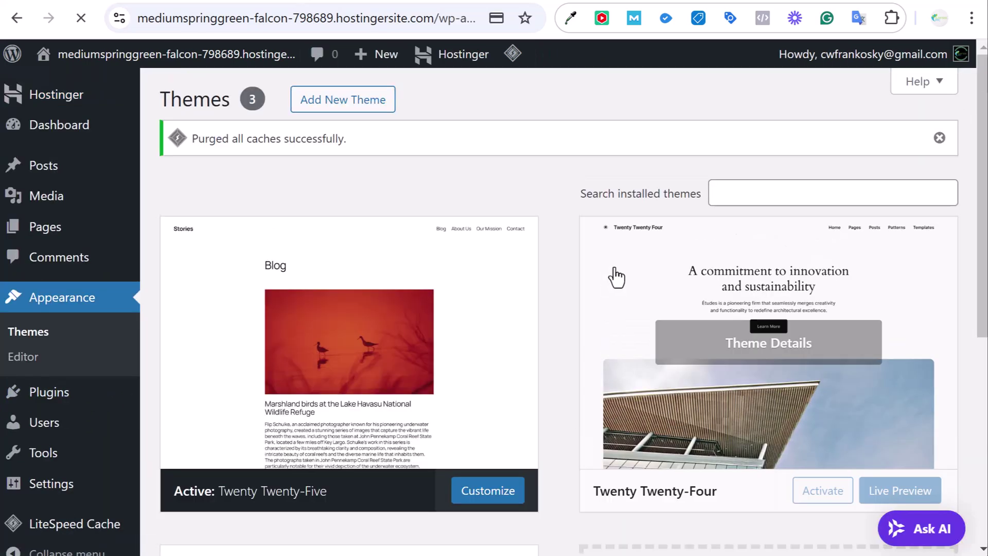
scroll(547, 239, "down", 3)
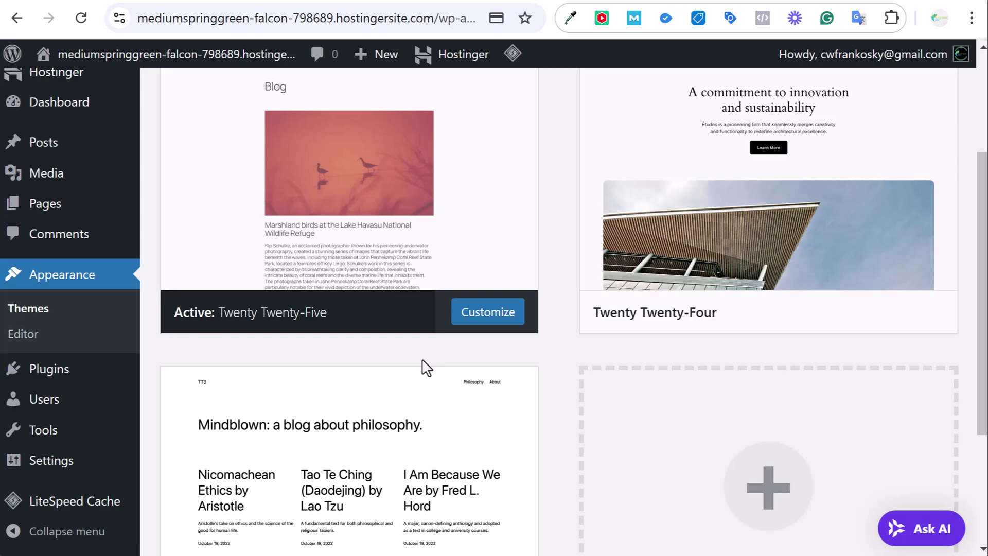
scroll(426, 367, "down", 3)
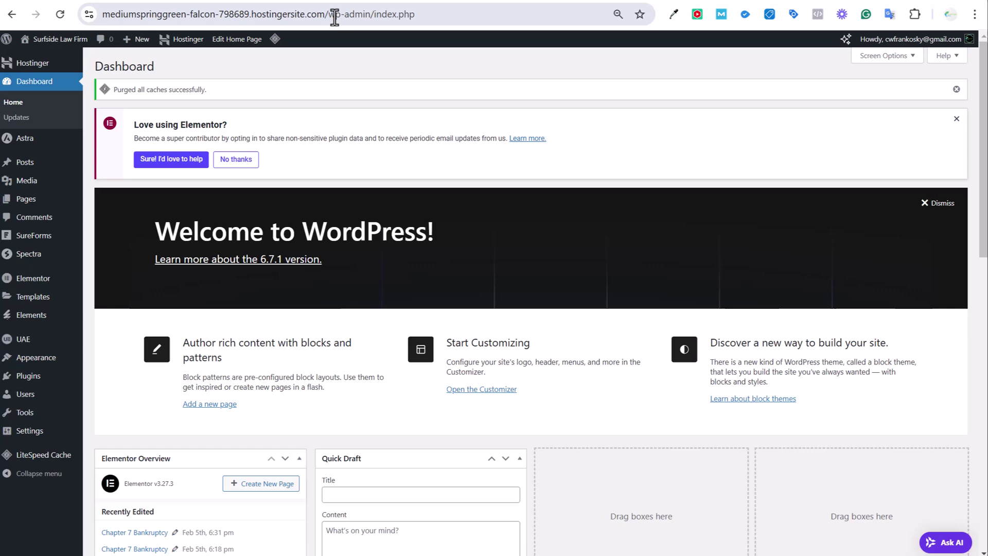
Select wp-admin in the site address, then switch to the hPanel Websites list
left_click_drag(329, 14, 369, 14)
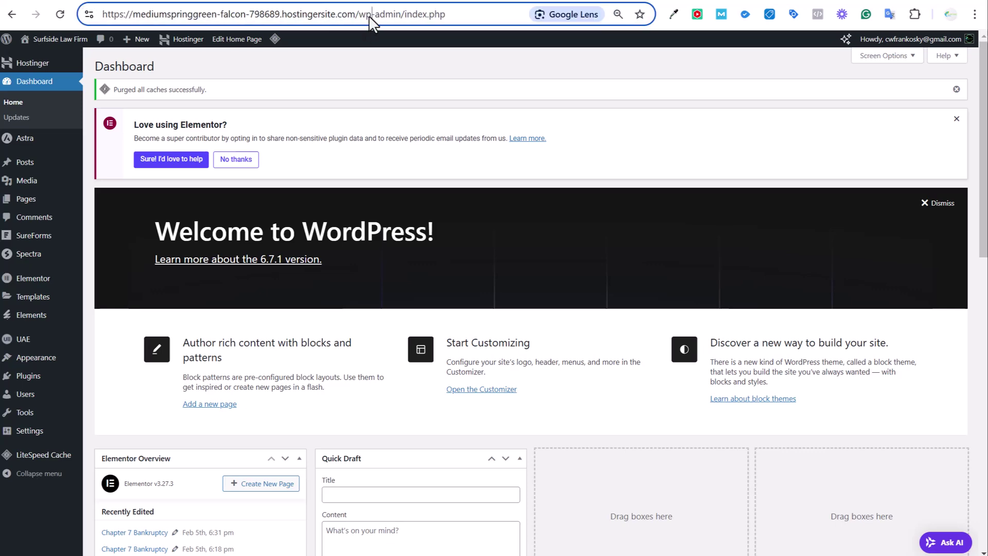
left_click(636, 1)
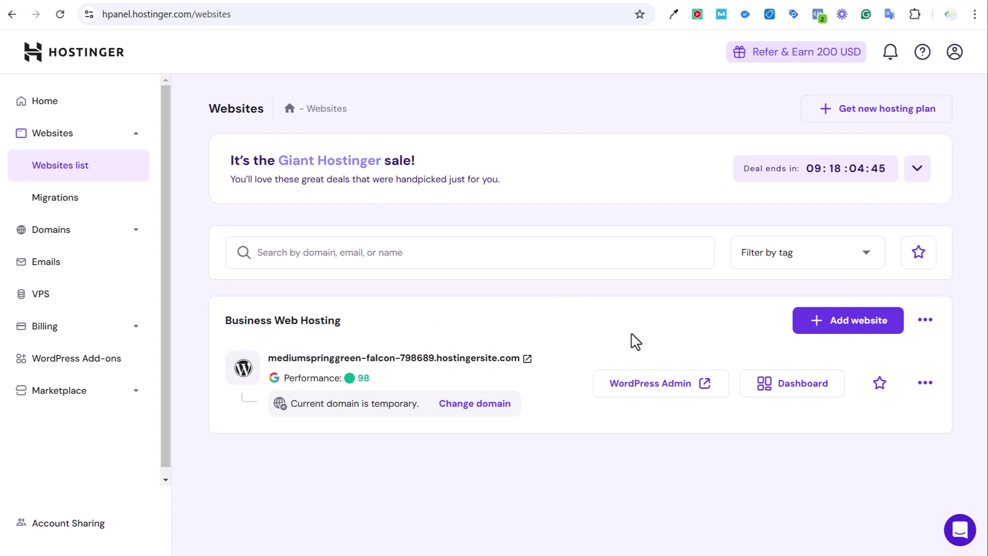
Launch the site's WordPress Admin from hPanel and wait for the Website setup page
left_click(675, 394)
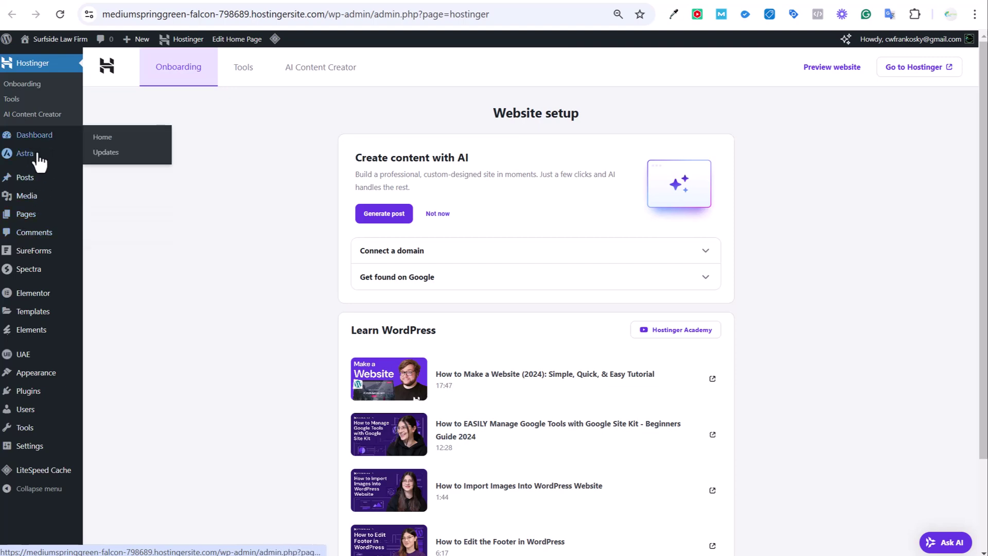
mouse_move(37, 166)
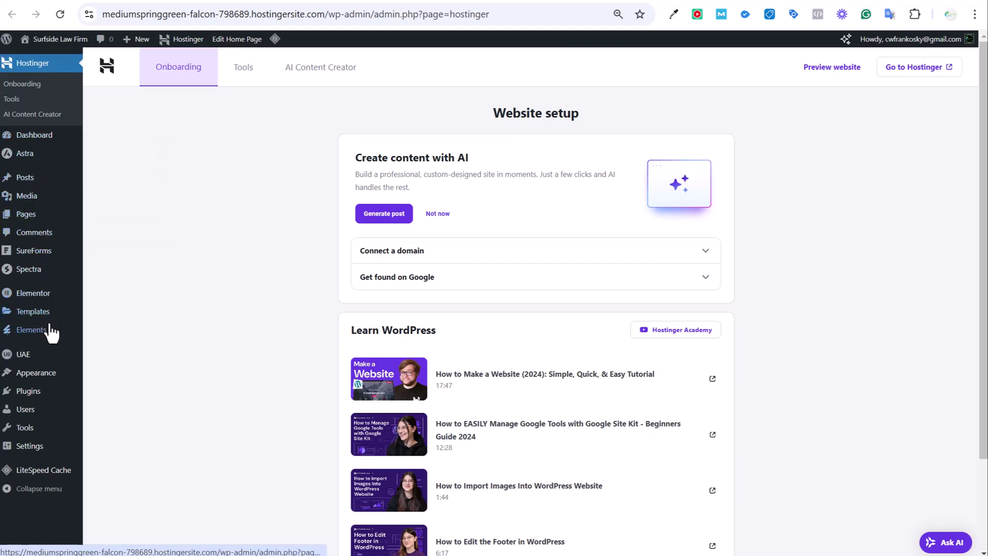
mouse_move(43, 334)
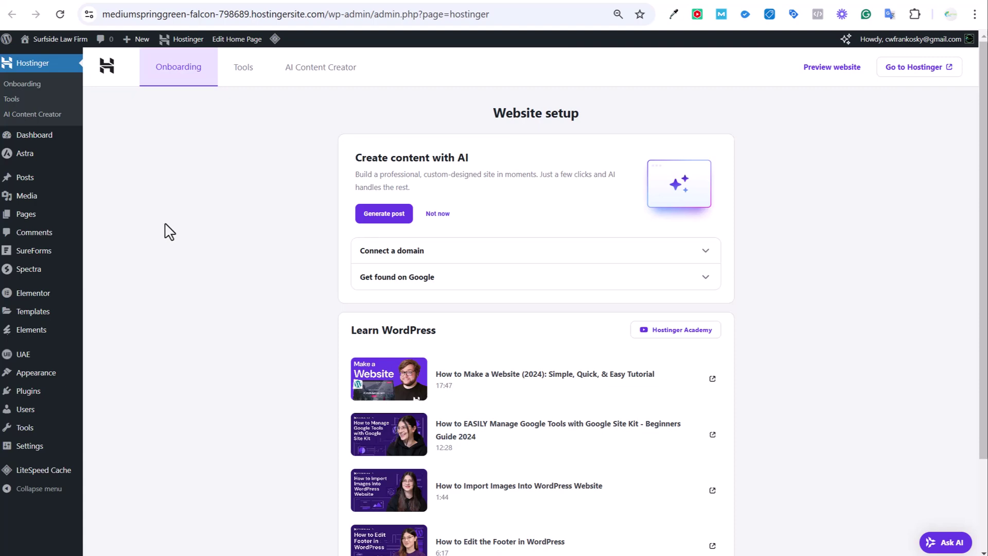
View the live Surfside Law Firm home page and its Financial Freedom hero, then return to the dashboard
left_click(832, 67)
scroll(710, 258, "down", 5)
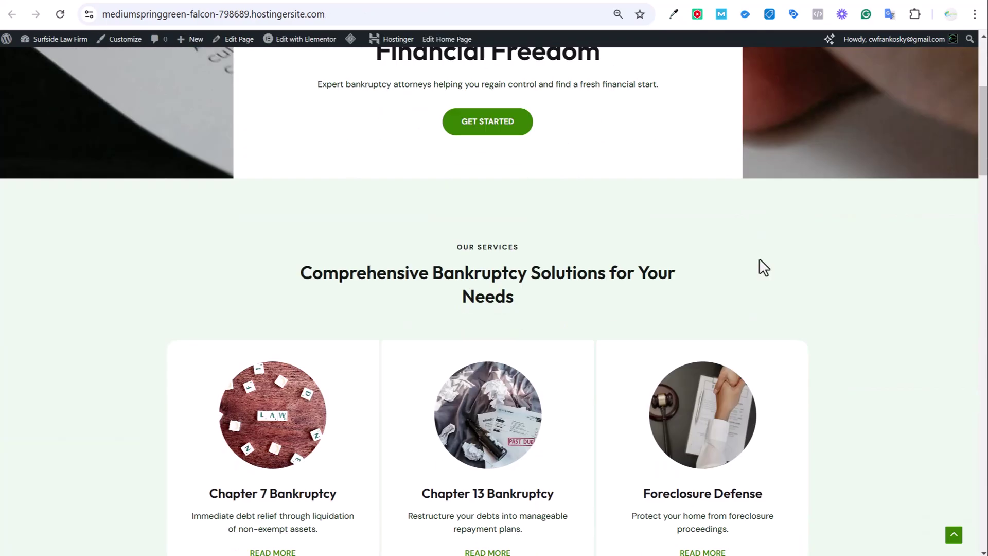
scroll(826, 268, "down", 15)
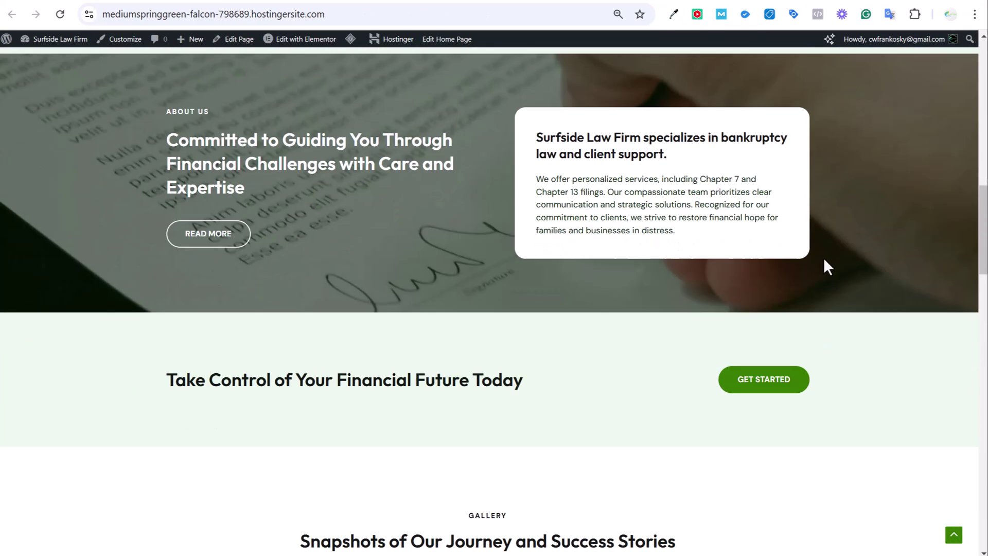
scroll(855, 261, "up", 20)
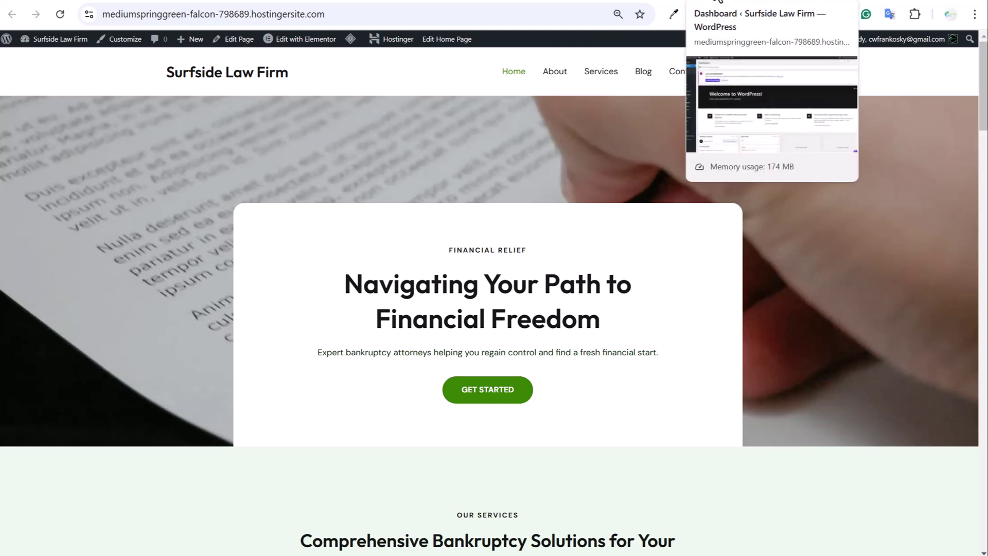
left_click(717, 1)
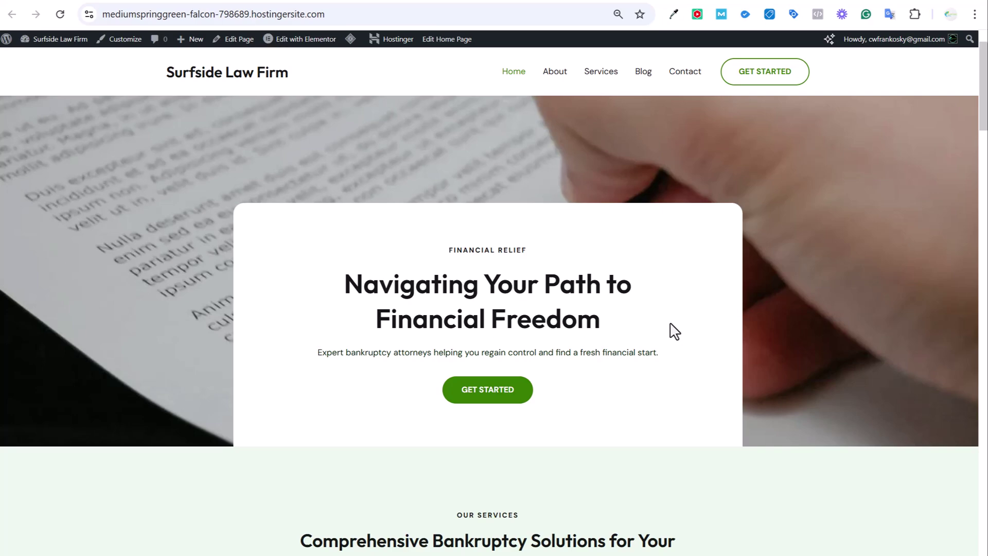
Scroll through the Surfside Law Firm Services page, then the About page
left_click(602, 73)
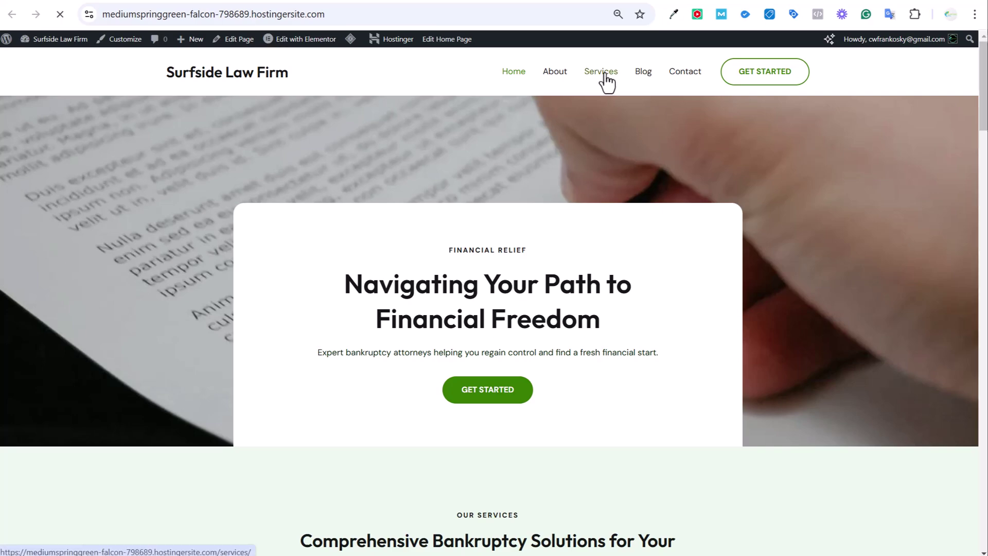
scroll(854, 254, "down", 15)
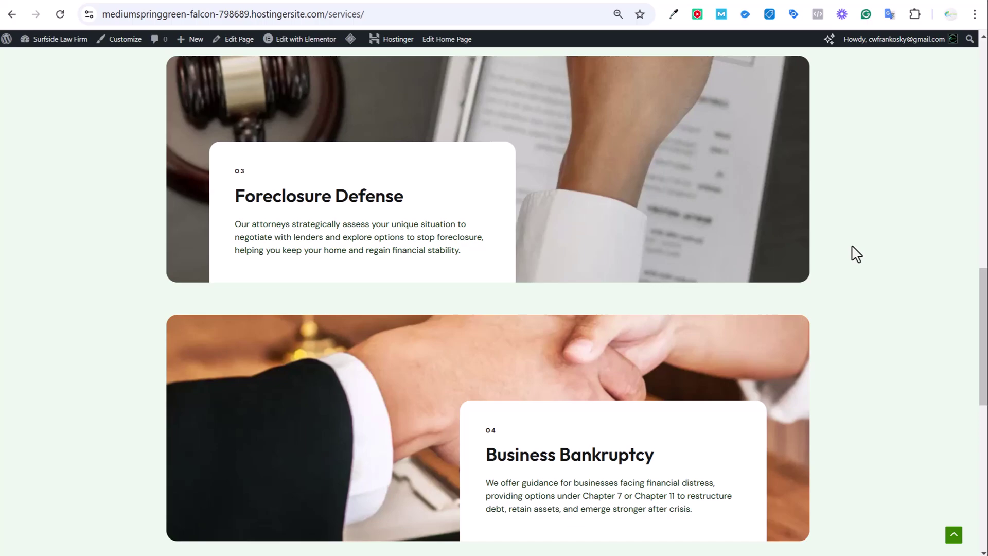
scroll(854, 254, "up", 10)
scroll(858, 257, "up", 5)
left_click(554, 72)
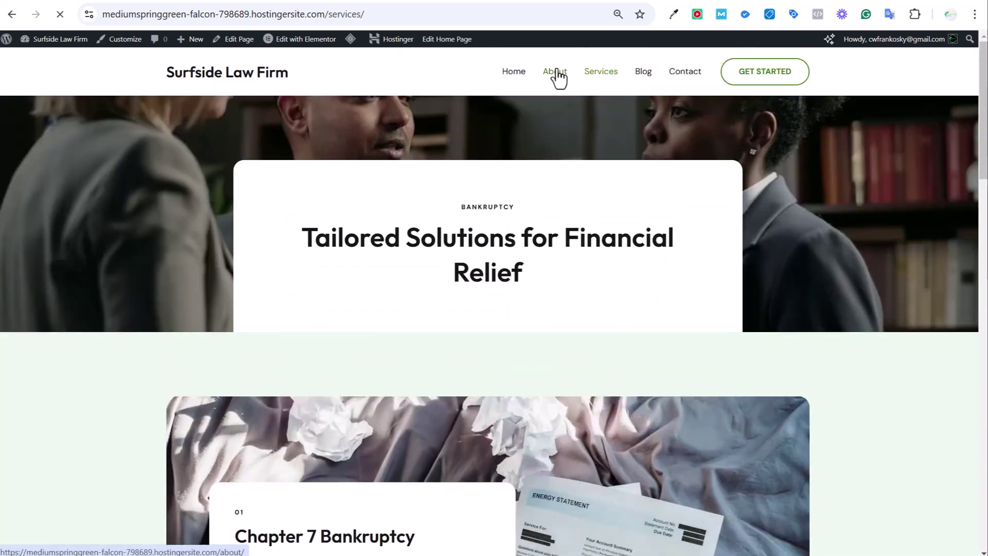
scroll(822, 341, "down", 20)
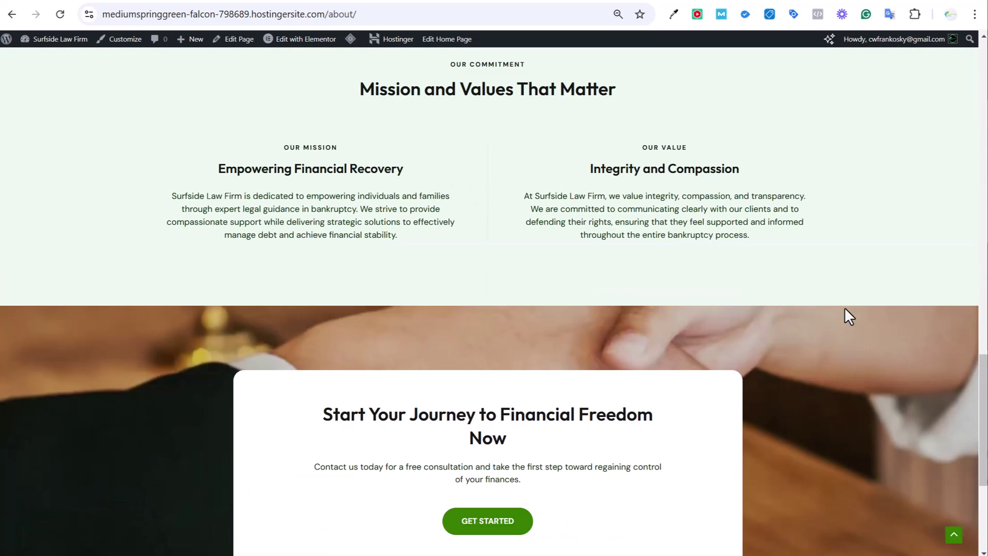
scroll(878, 283, "up", 20)
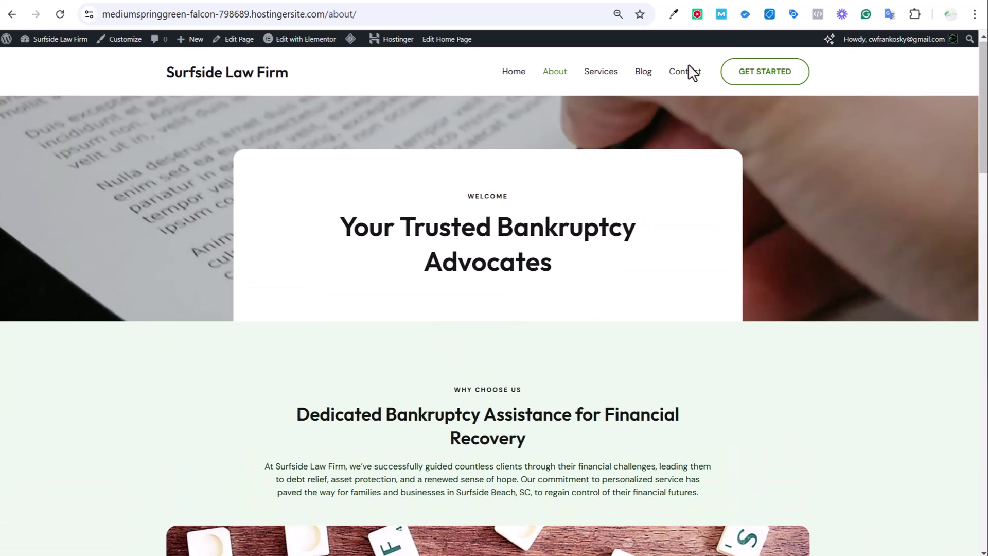
Open the Contact page and scroll through its Phone, Email, Address and Get Social details
left_click(686, 72)
scroll(838, 254, "down", 9)
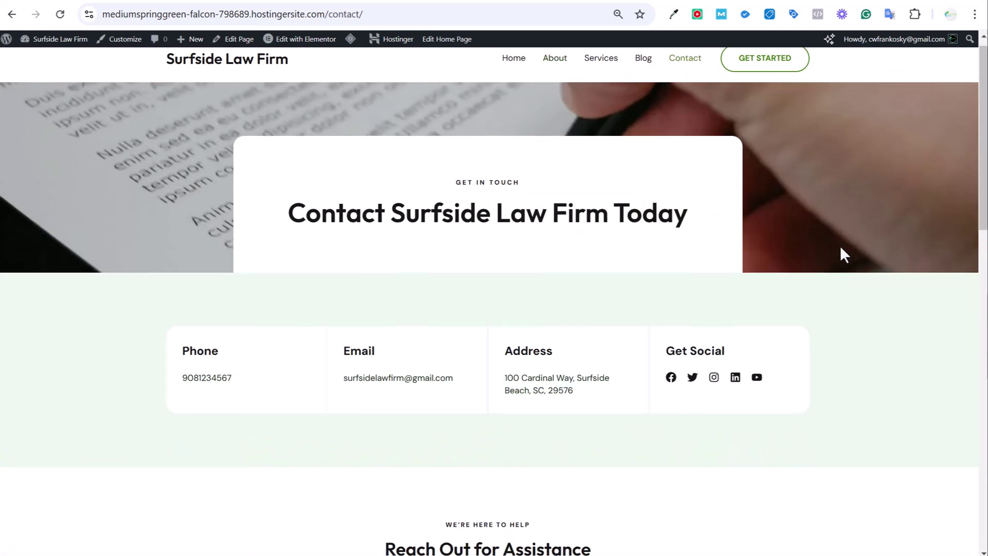
scroll(844, 254, "down", 9)
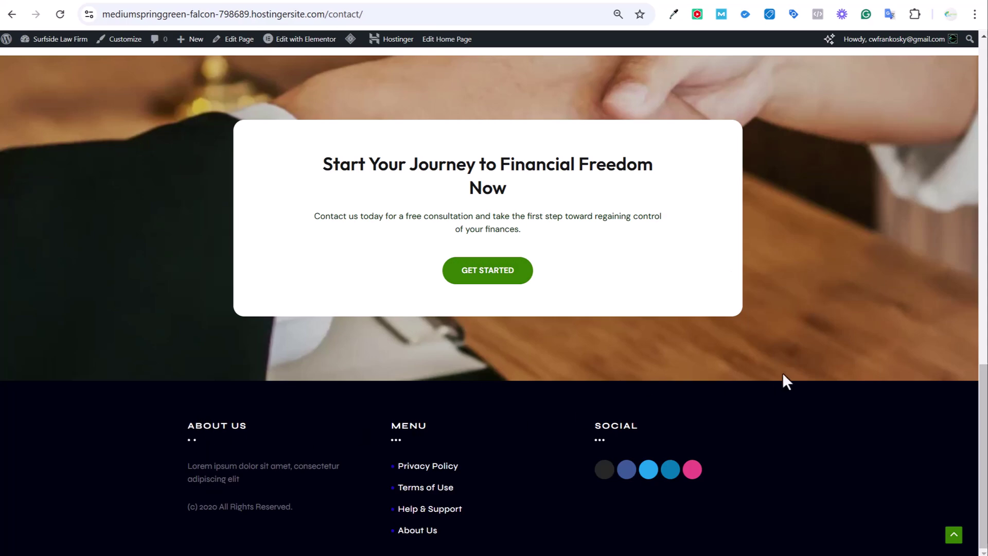
scroll(783, 375, "up", 18)
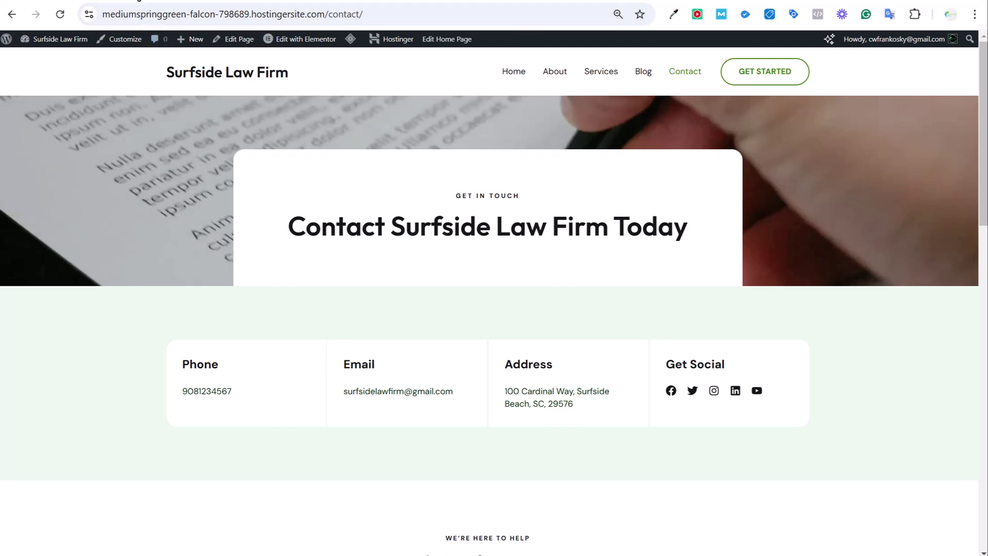
Return to the Hostinger pricing tab, then expand and close the hosting types menu
left_click(139, 1)
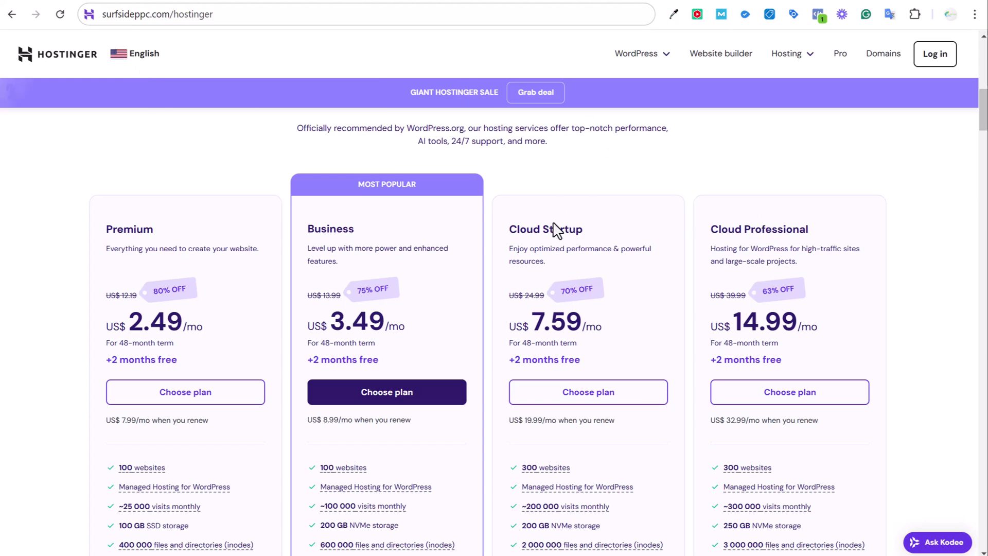
left_click(794, 57)
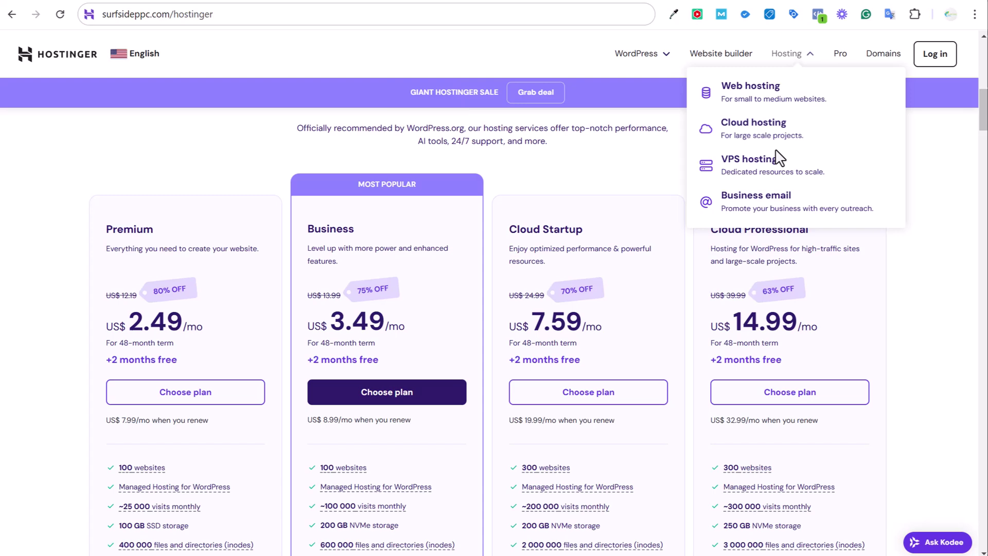
left_click(640, 128)
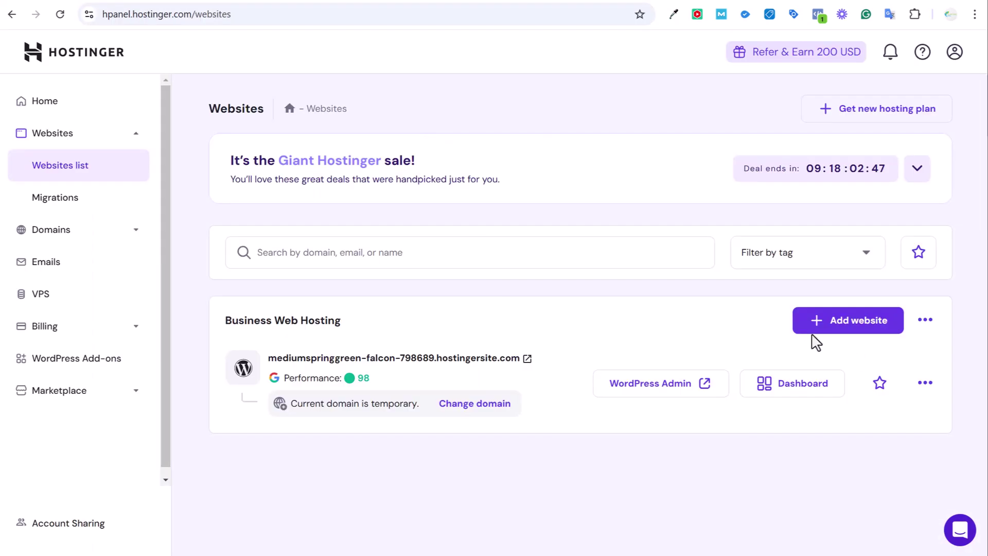
Start adding a WordPress website, skip login details and choose Pre-built websites and themes
left_click(813, 327)
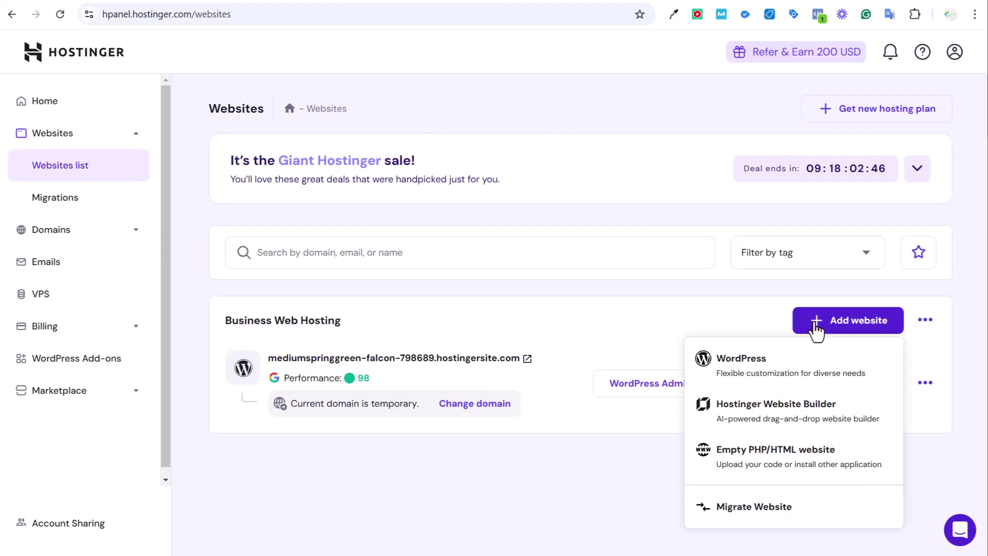
left_click(769, 365)
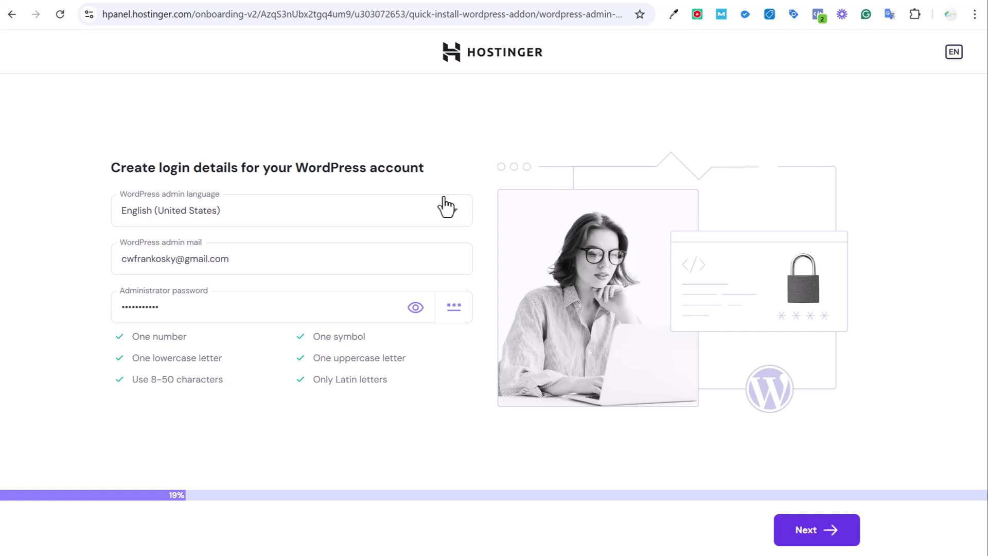
left_click(820, 532)
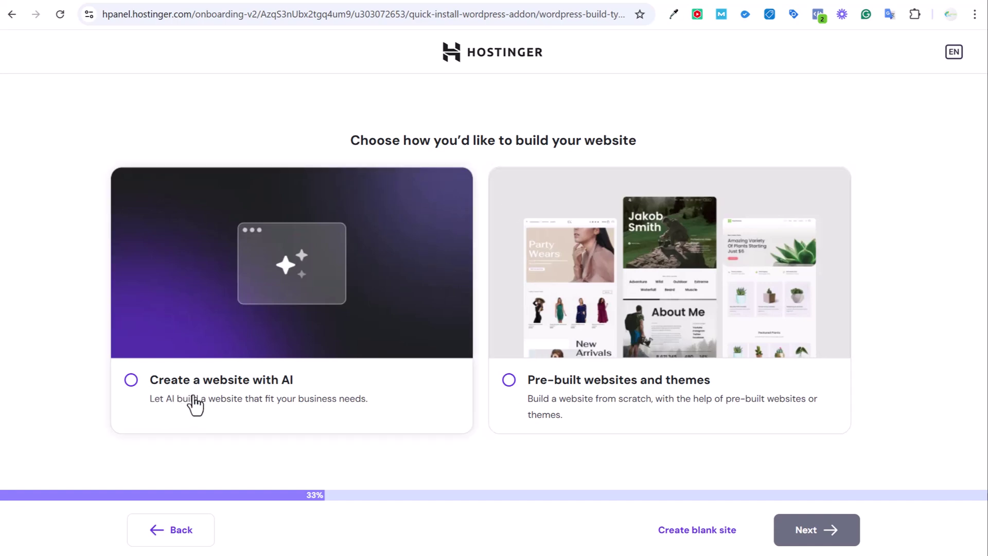
left_click(581, 411)
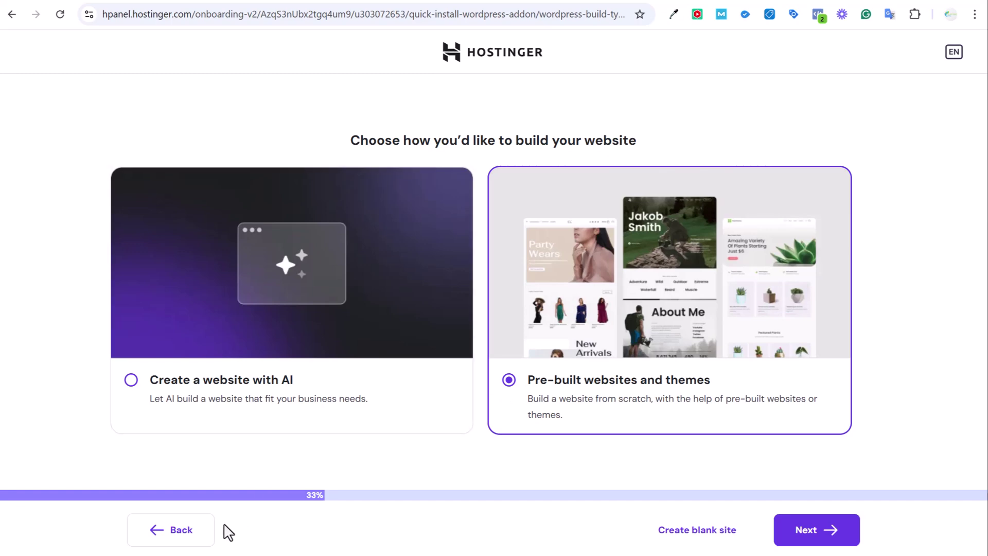
Step back to login details, then abandon the setup and confirm leaving
left_click(170, 537)
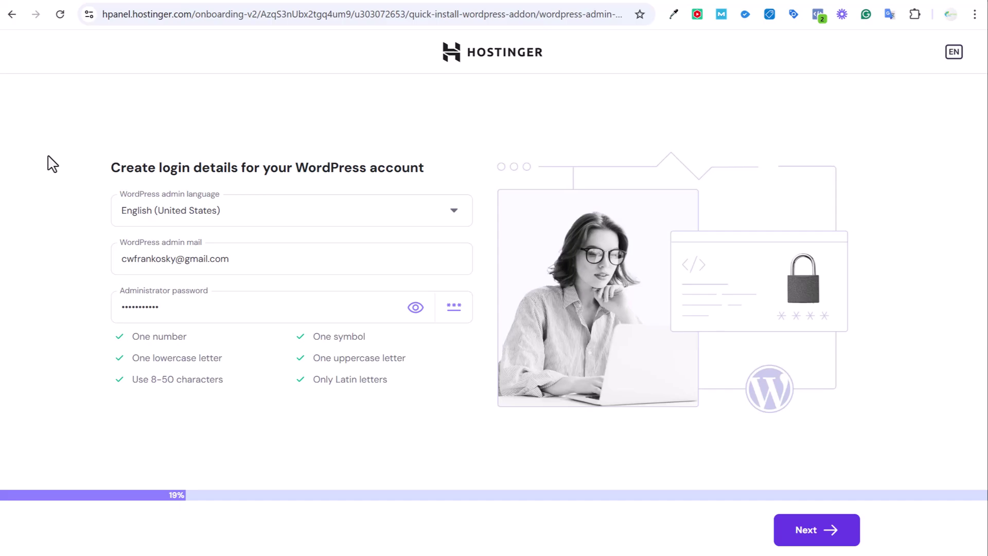
left_click(11, 14)
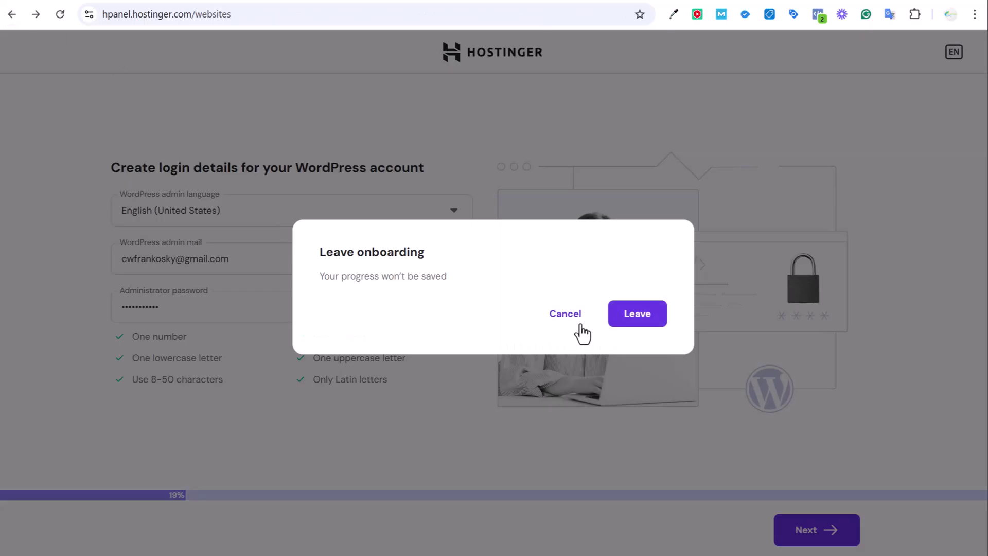
left_click(634, 323)
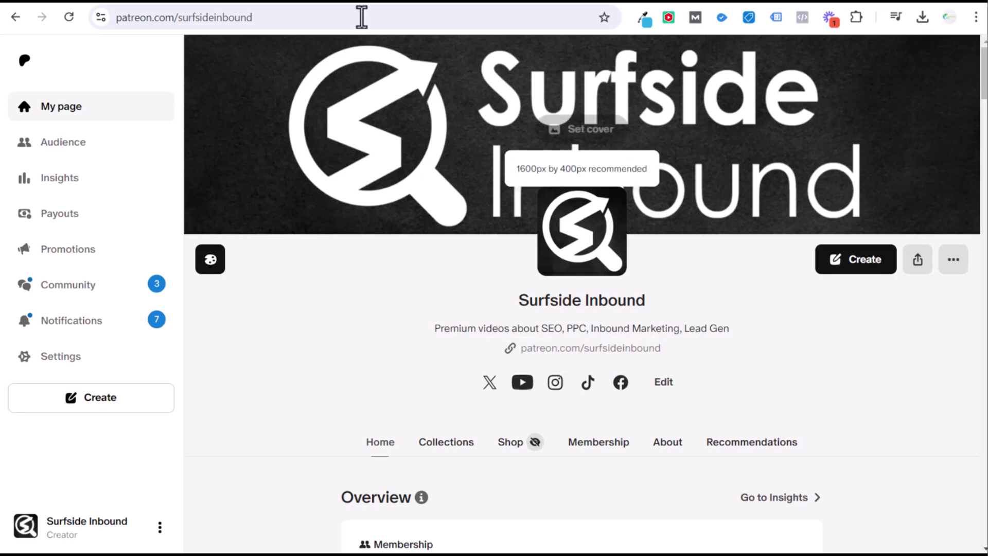
Flip between the YouTube course video and the Patreon page, ending on 'Surfside Inbound Marketing Course 2024'
left_click(331, 2)
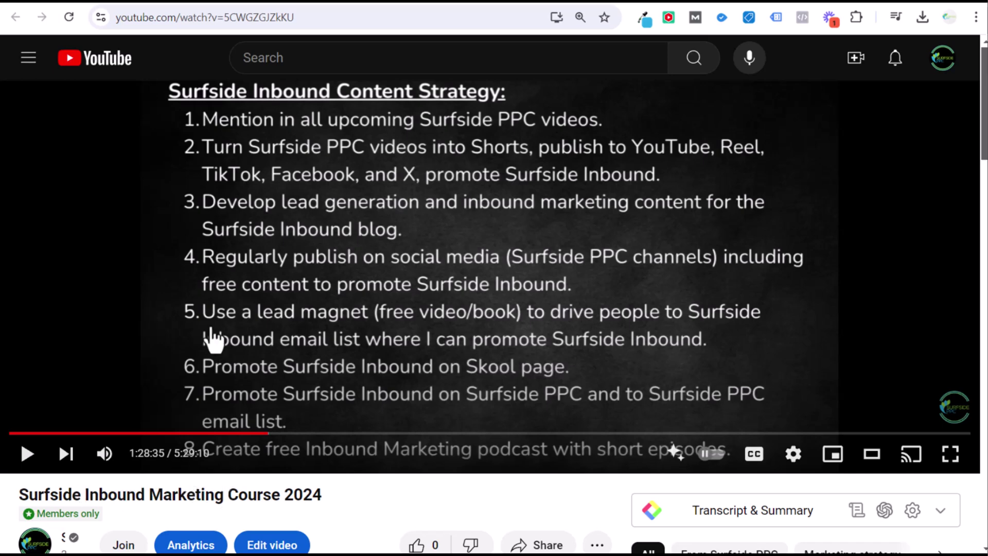
left_click(369, 5)
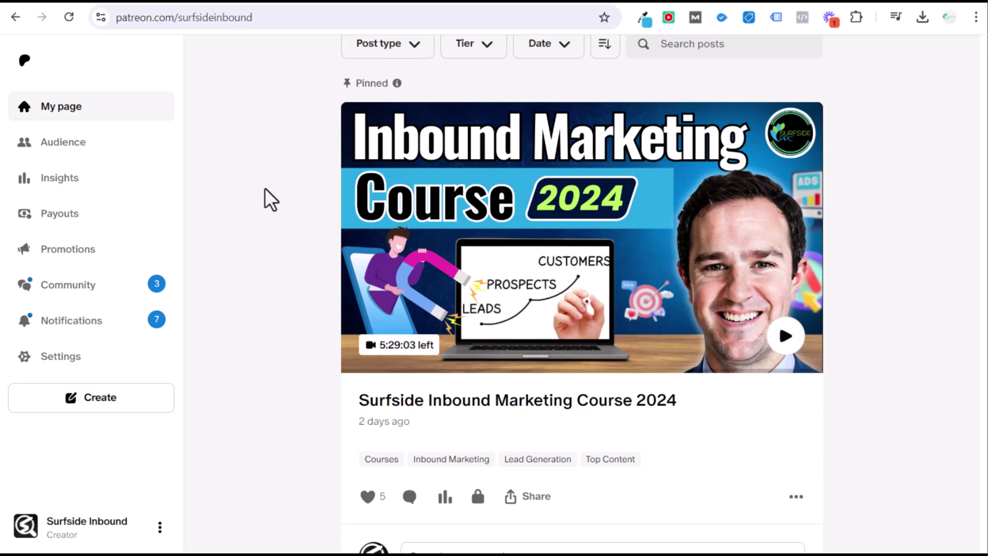
left_click(339, 6)
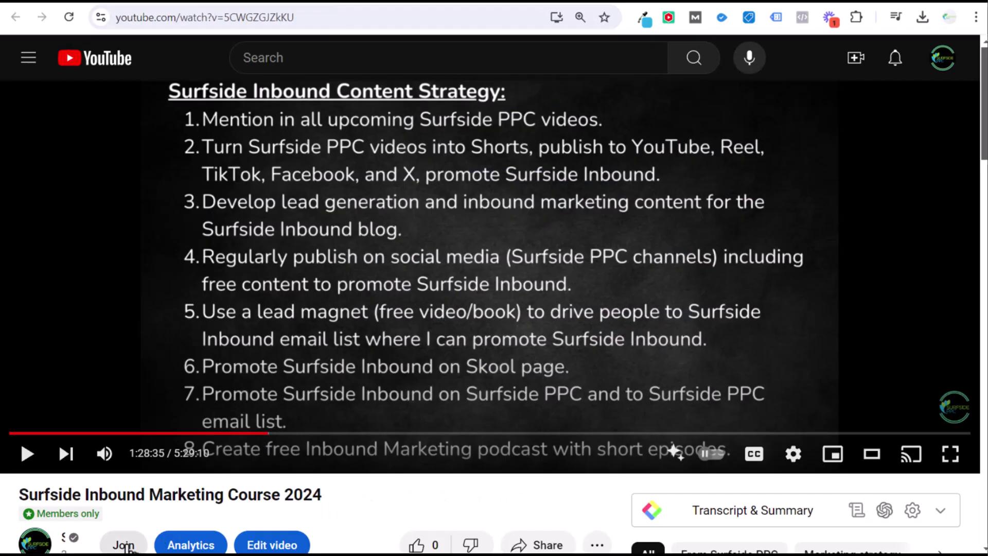